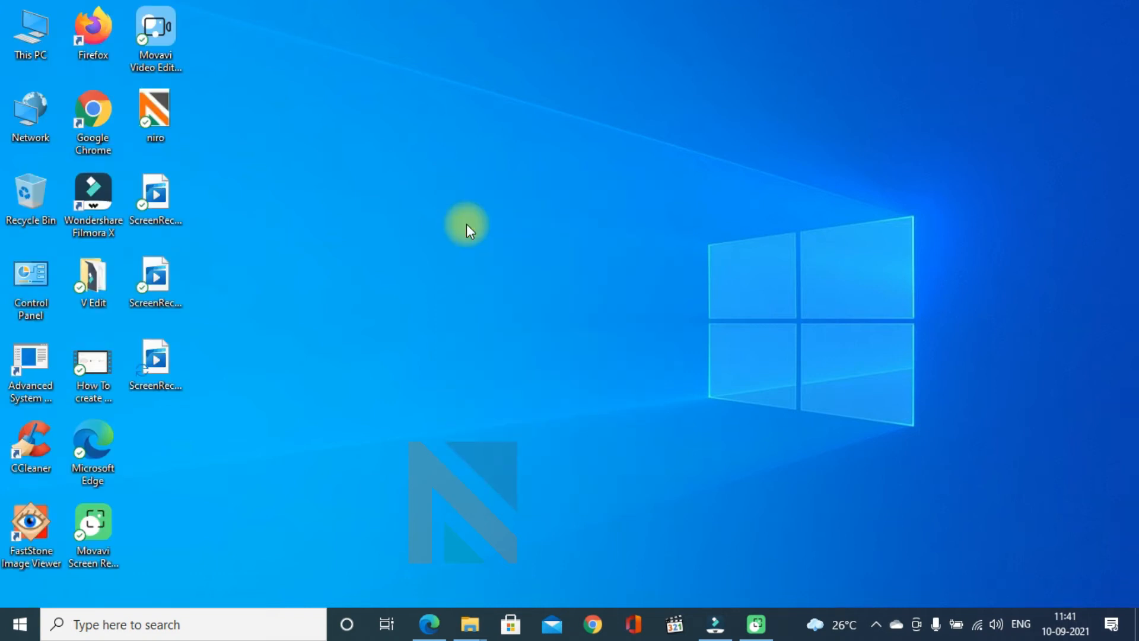
pyautogui.rightClick(443, 149)
pyautogui.click(463, 195)
pyautogui.rightClick(404, 127)
pyautogui.click(428, 174)
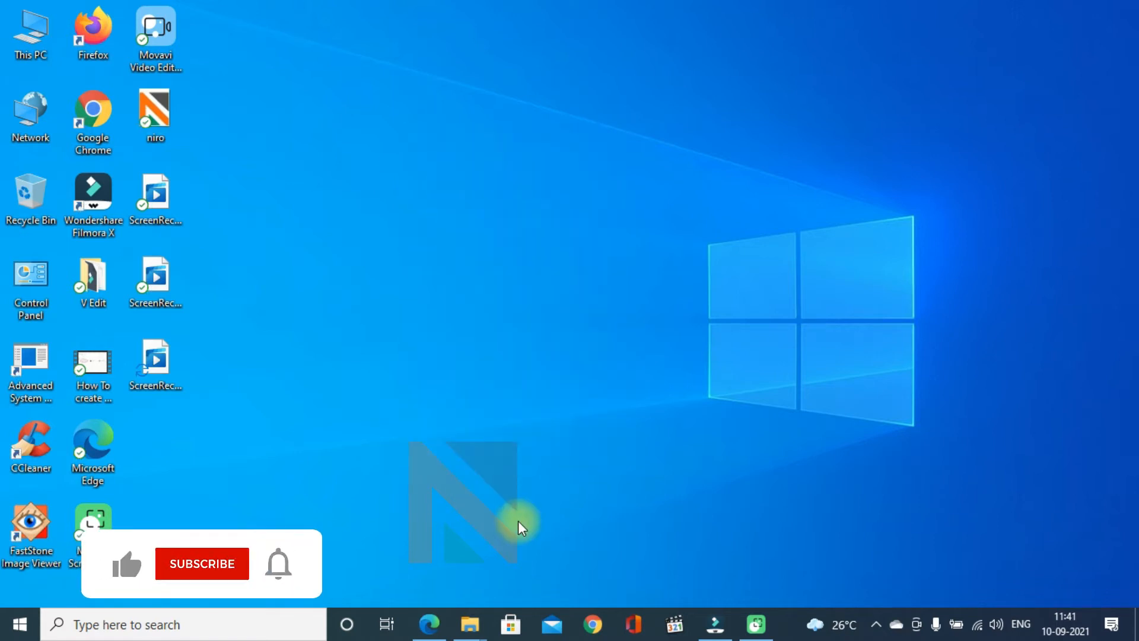
pyautogui.rightClick(424, 187)
pyautogui.click(463, 235)
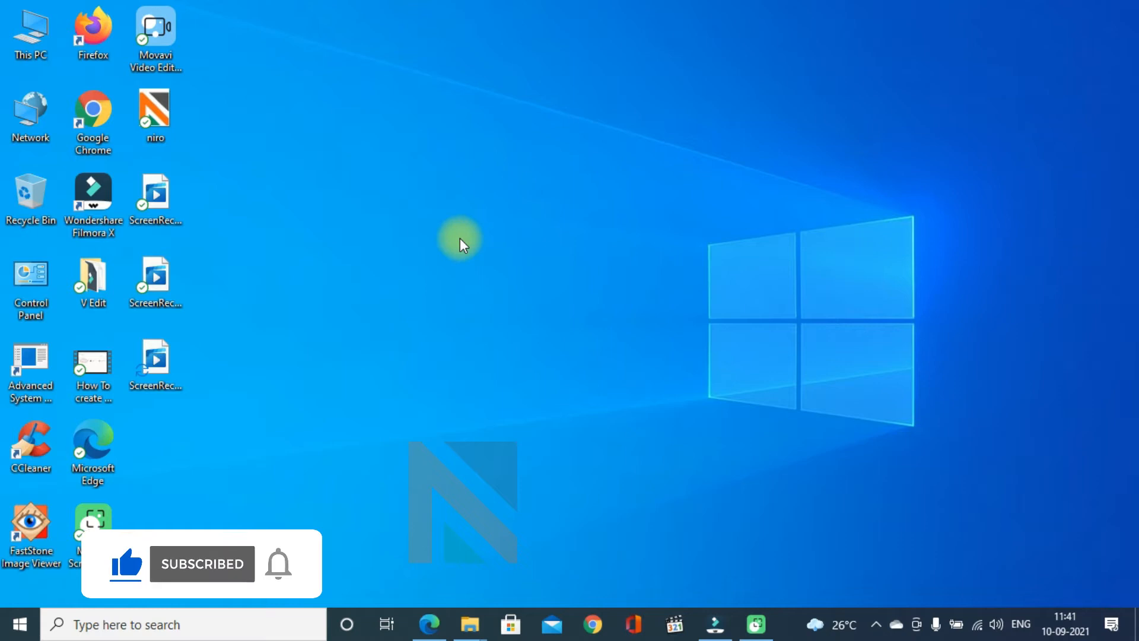
pyautogui.rightClick(431, 130)
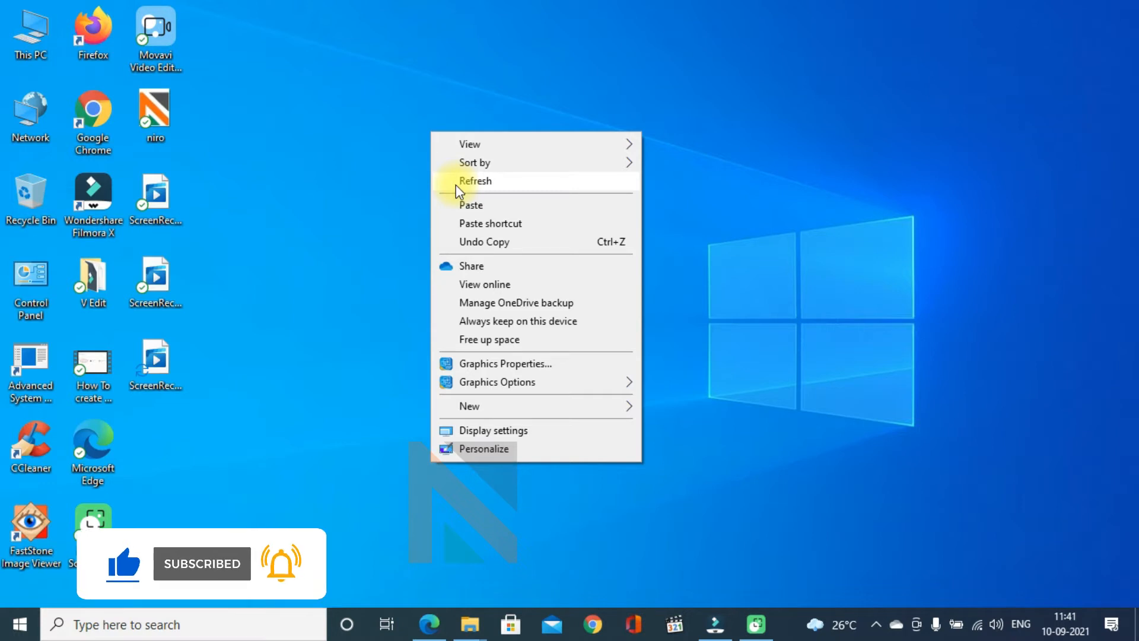
pyautogui.click(456, 184)
pyautogui.rightClick(488, 94)
pyautogui.click(534, 140)
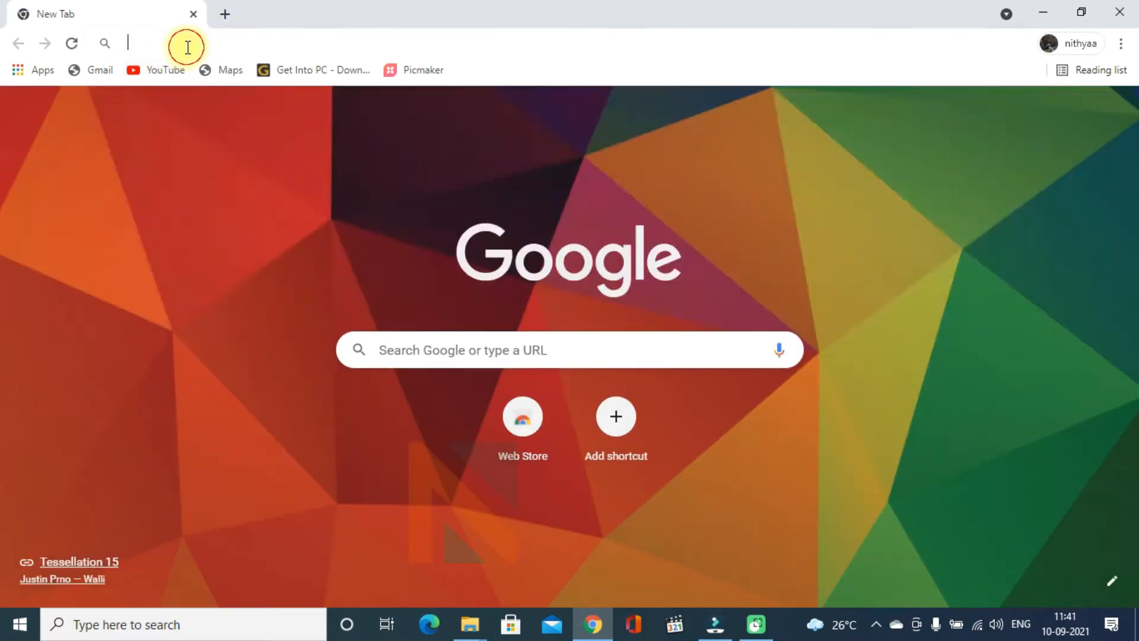
# Search Google for "microsoft input tools" in Chrome.
pyautogui.click(187, 47)
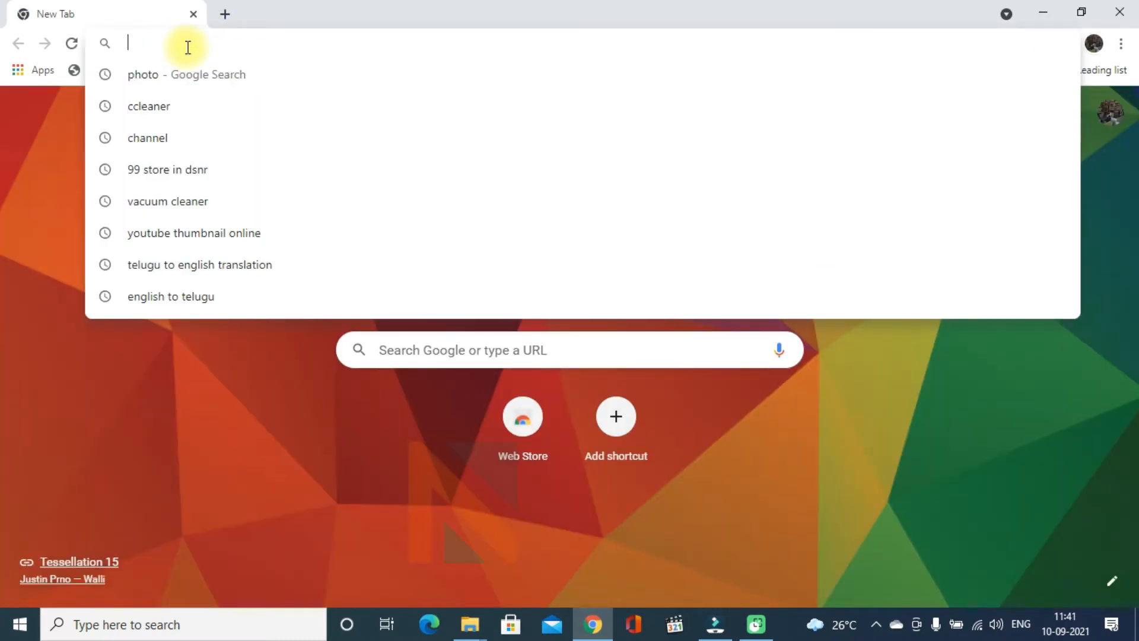
pyautogui.write('mic')
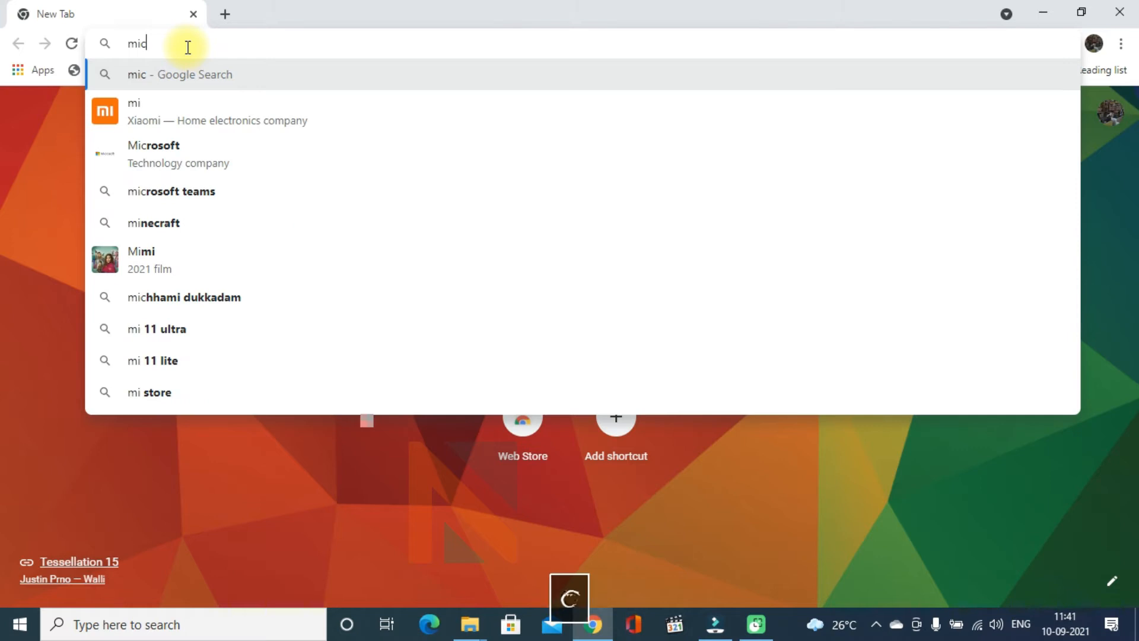
pyautogui.write('roso')
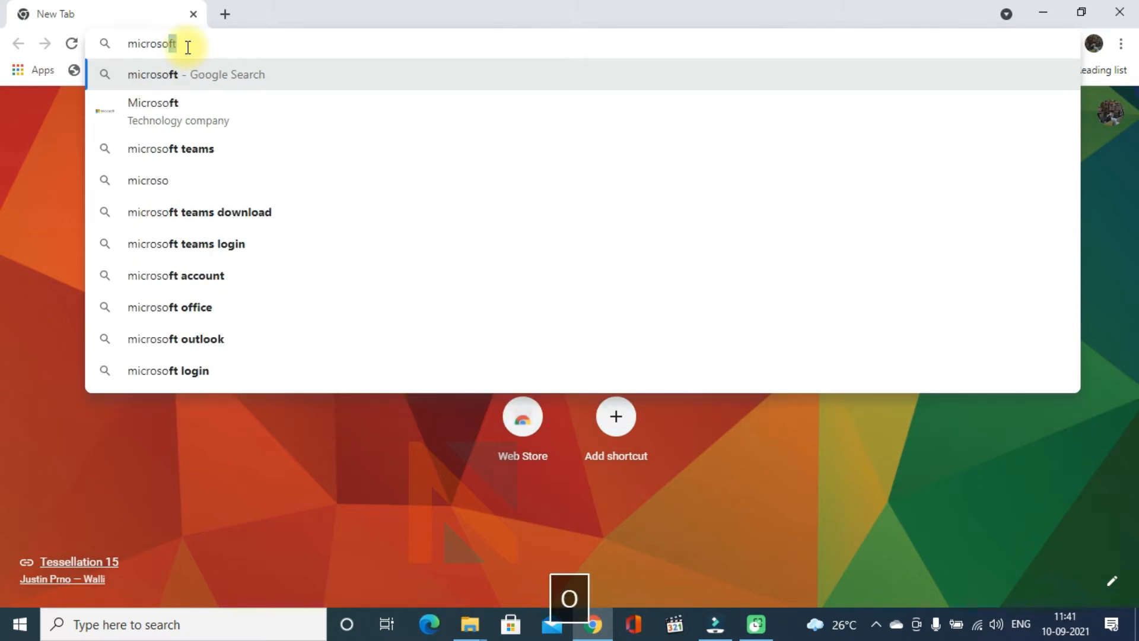
pyautogui.write('ft')
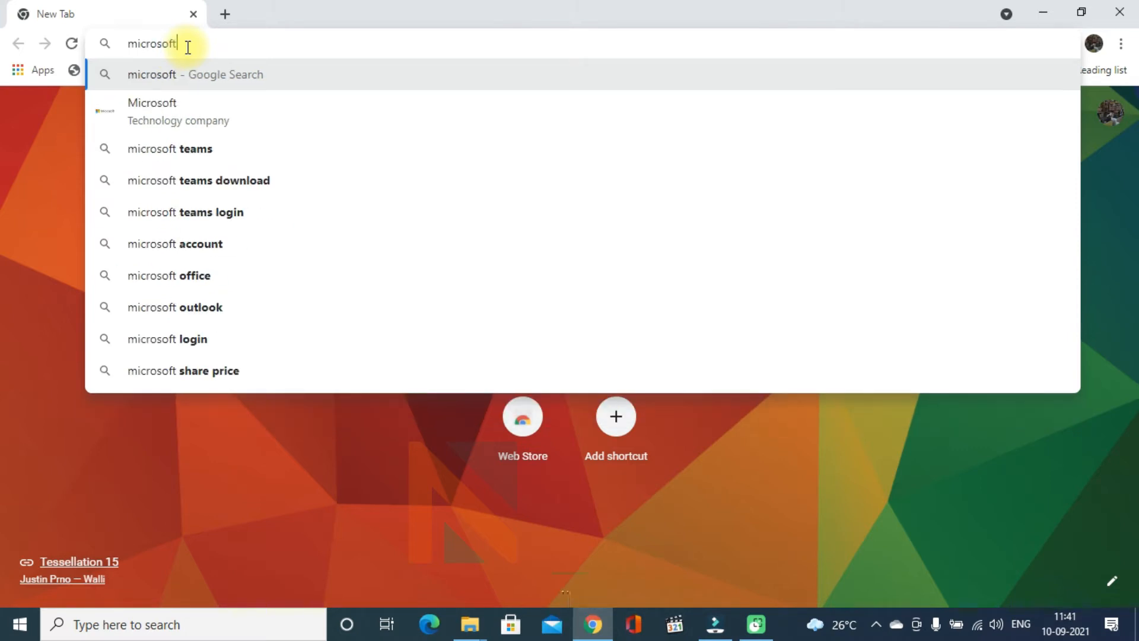
pyautogui.write(' in')
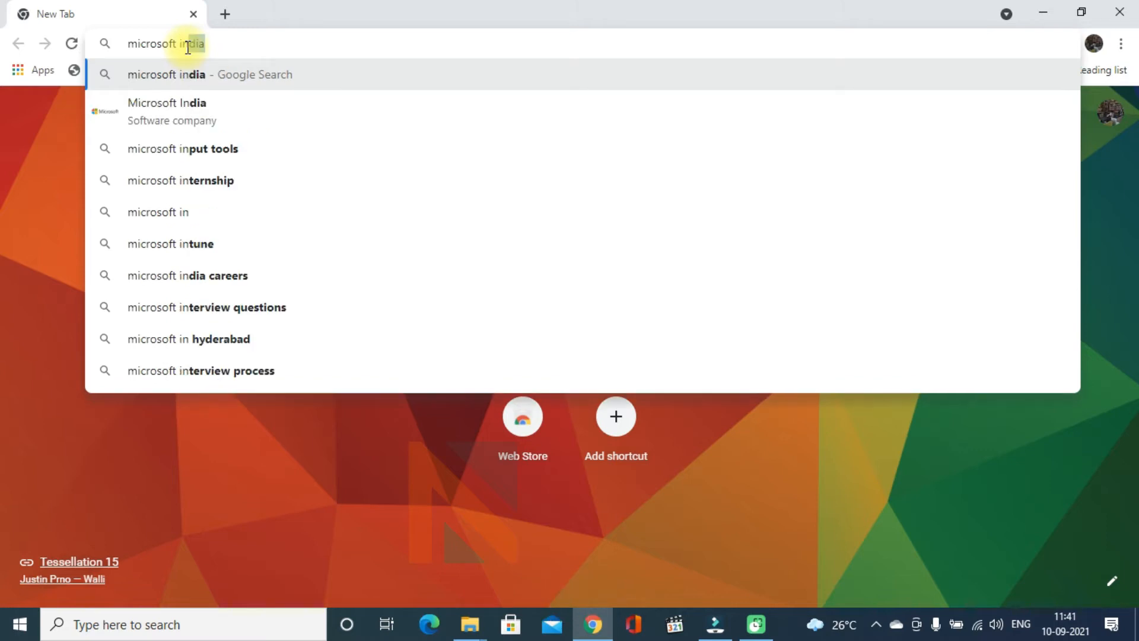
pyautogui.write('put ')
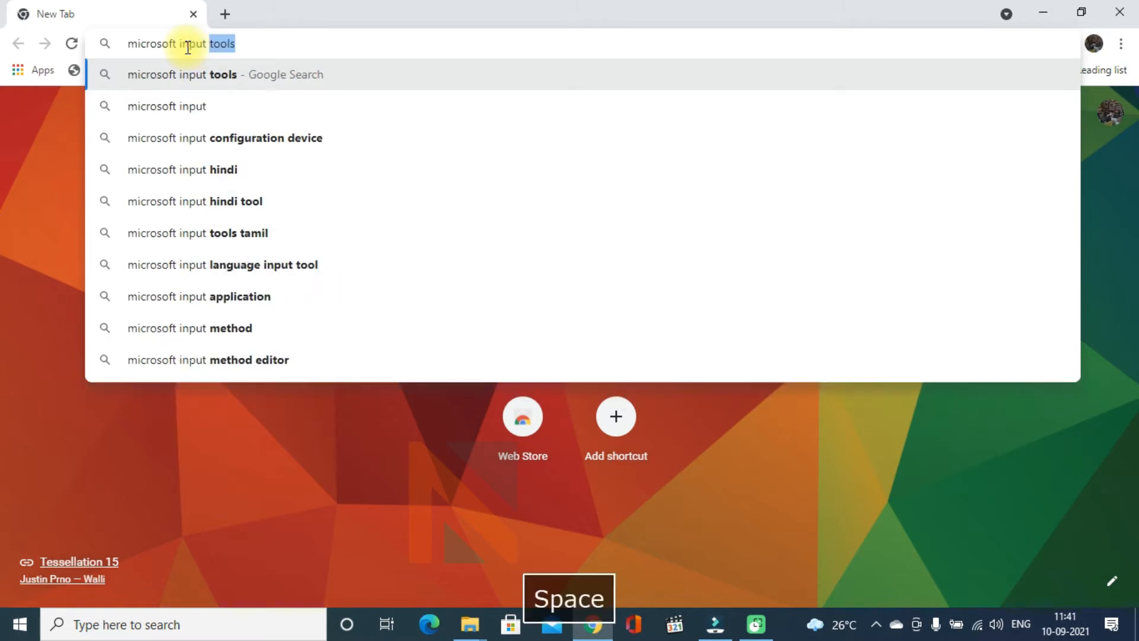
pyautogui.write('tools')
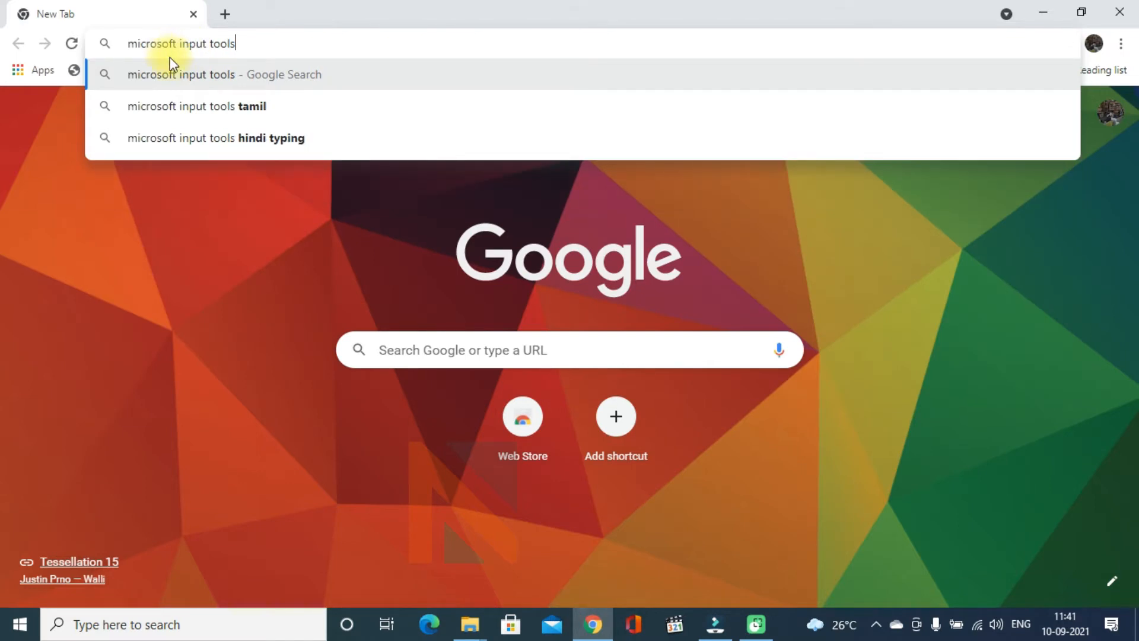
pyautogui.press('Return')
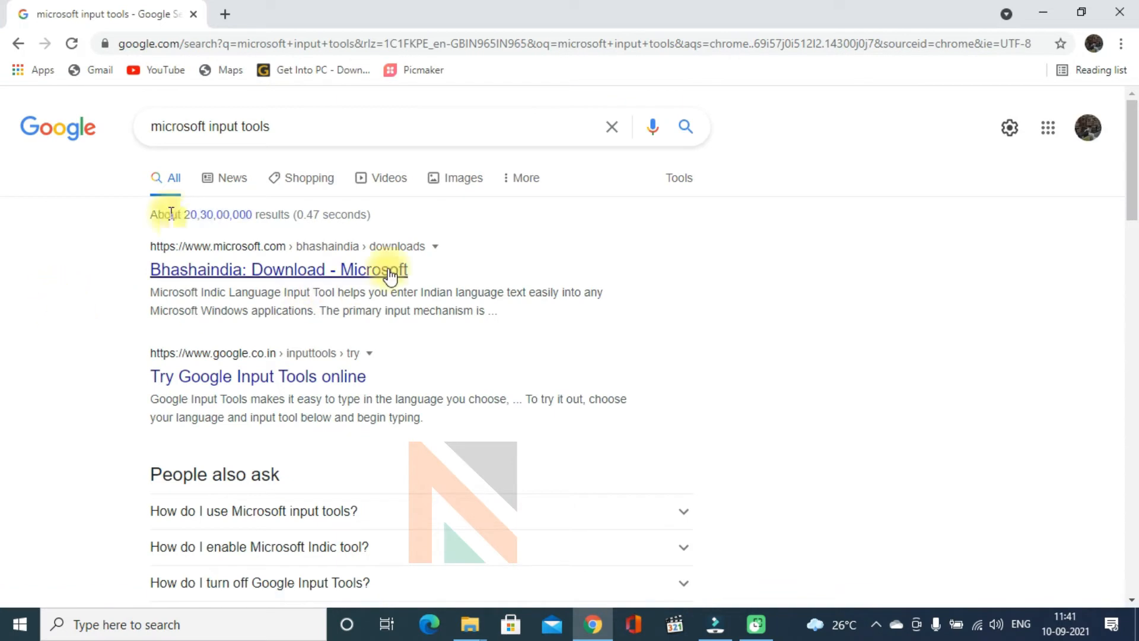
# Open Microsoft's Bhashaindia download page from the results and download the Telugu version of the Indic Language Input Tool (ILIT).
pyautogui.click(292, 277)
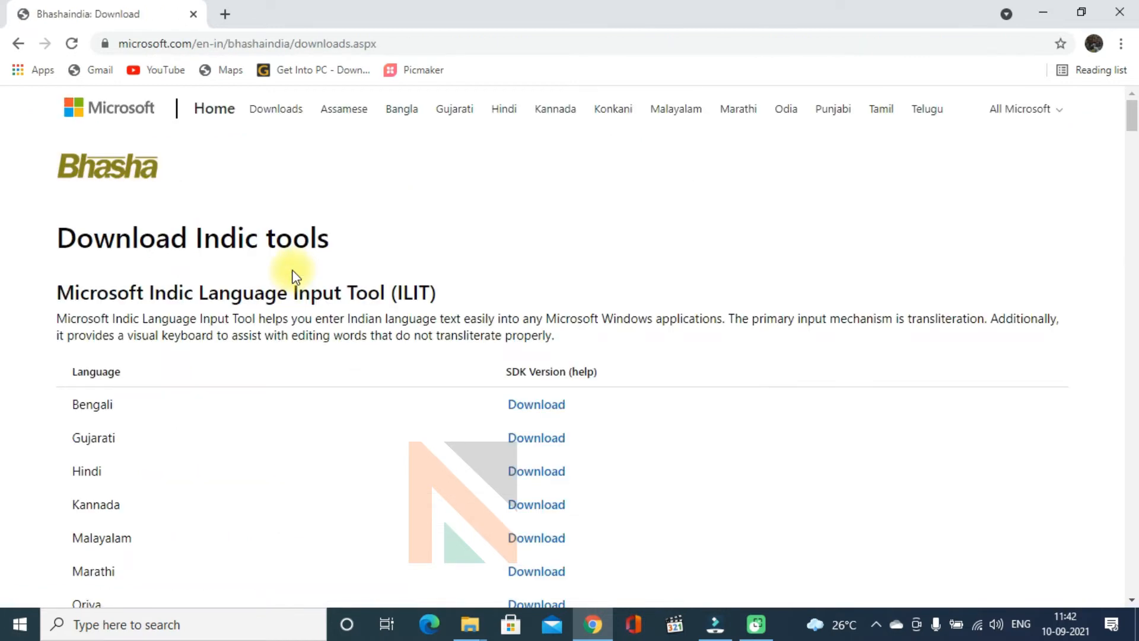
pyautogui.scroll(-5, 615, 304)
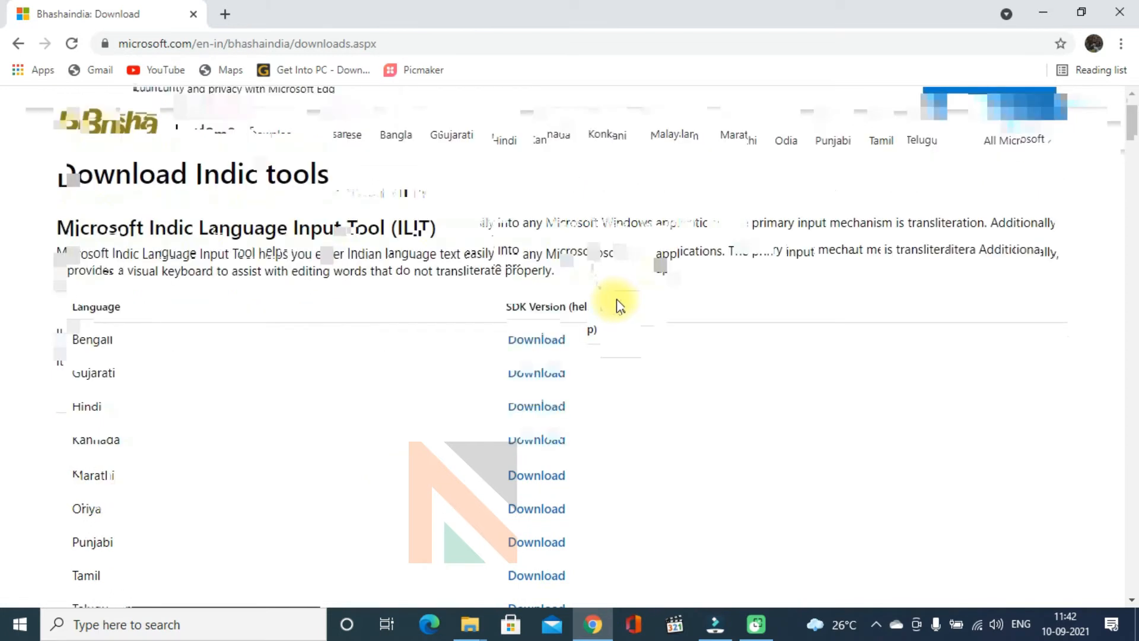
pyautogui.scroll(-2, 614, 300)
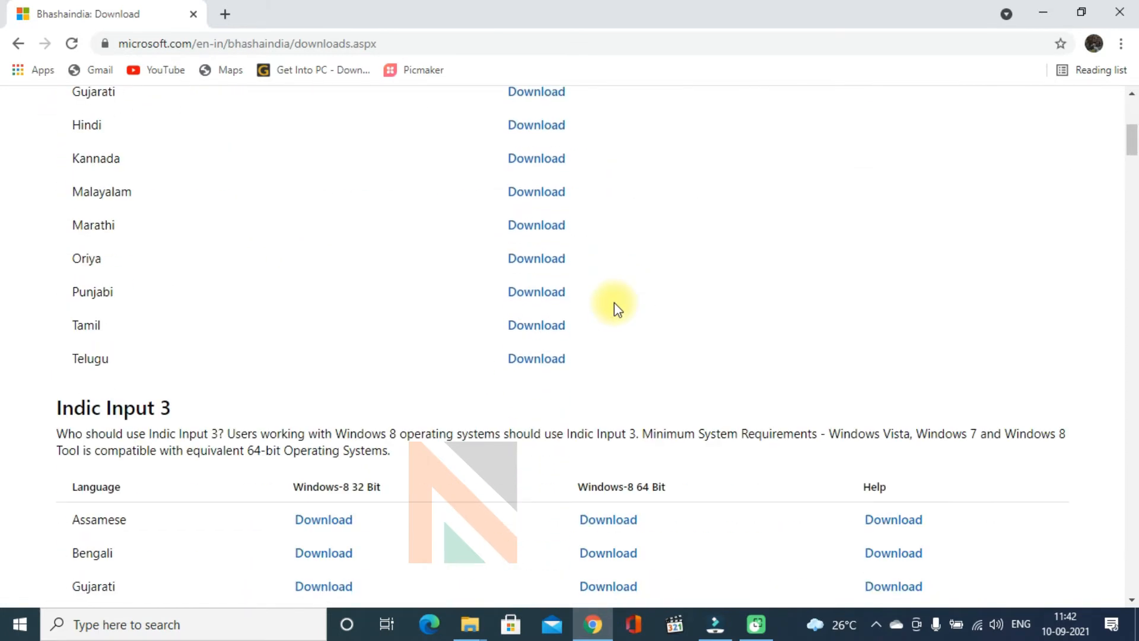
pyautogui.scroll(1, 614, 302)
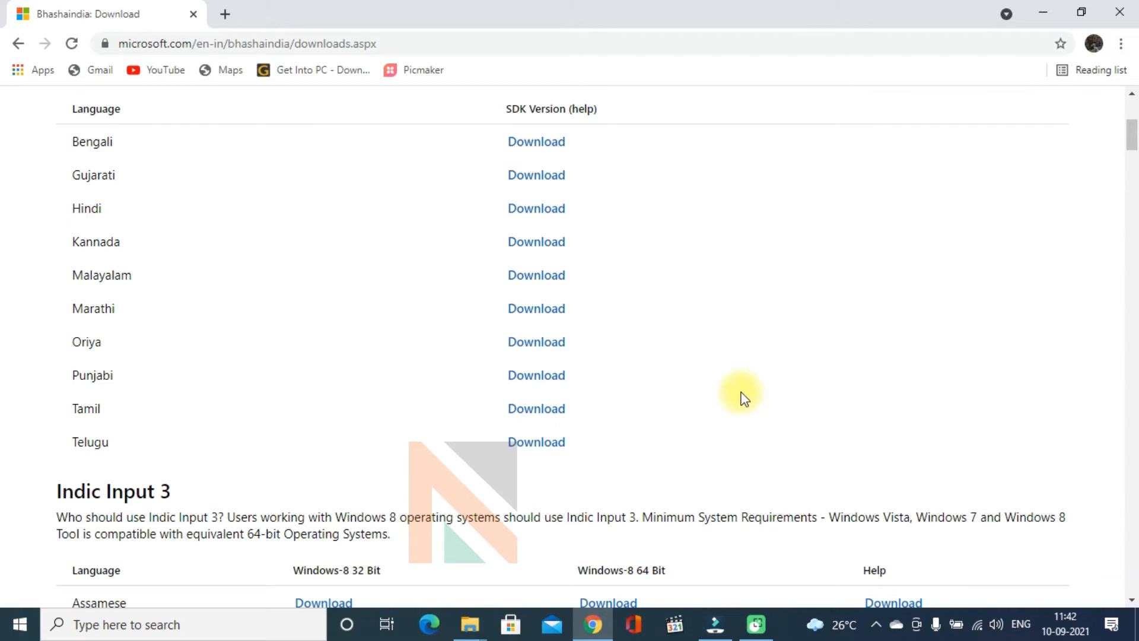
pyautogui.scroll(-1, 745, 399)
pyautogui.click(539, 359)
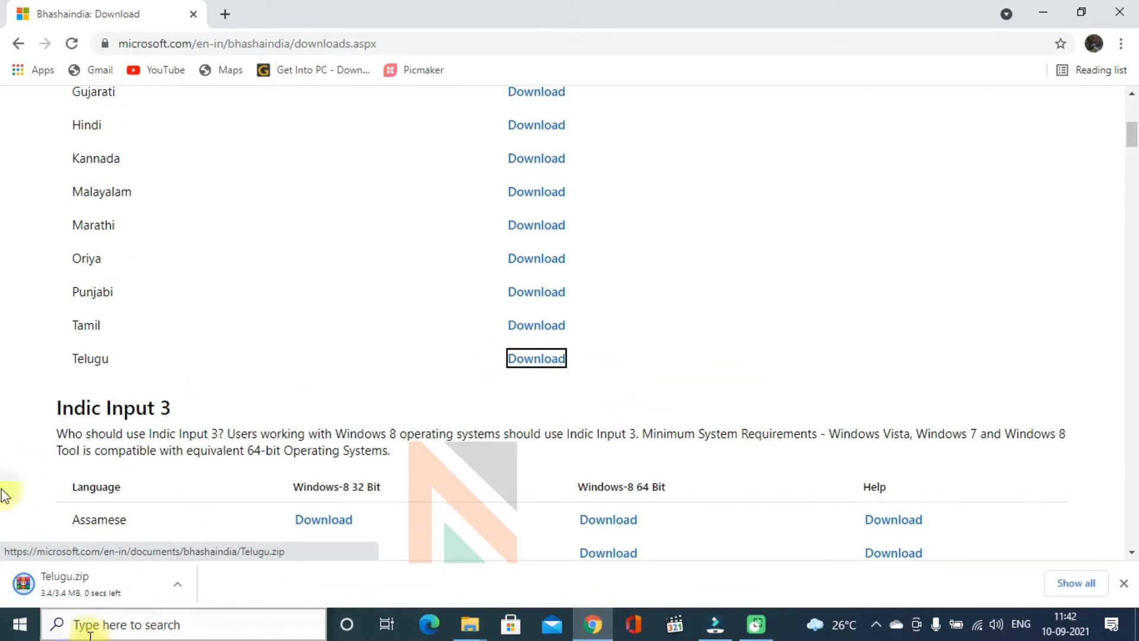
# Show the downloaded Telugu.zip in its folder.
pyautogui.click(181, 586)
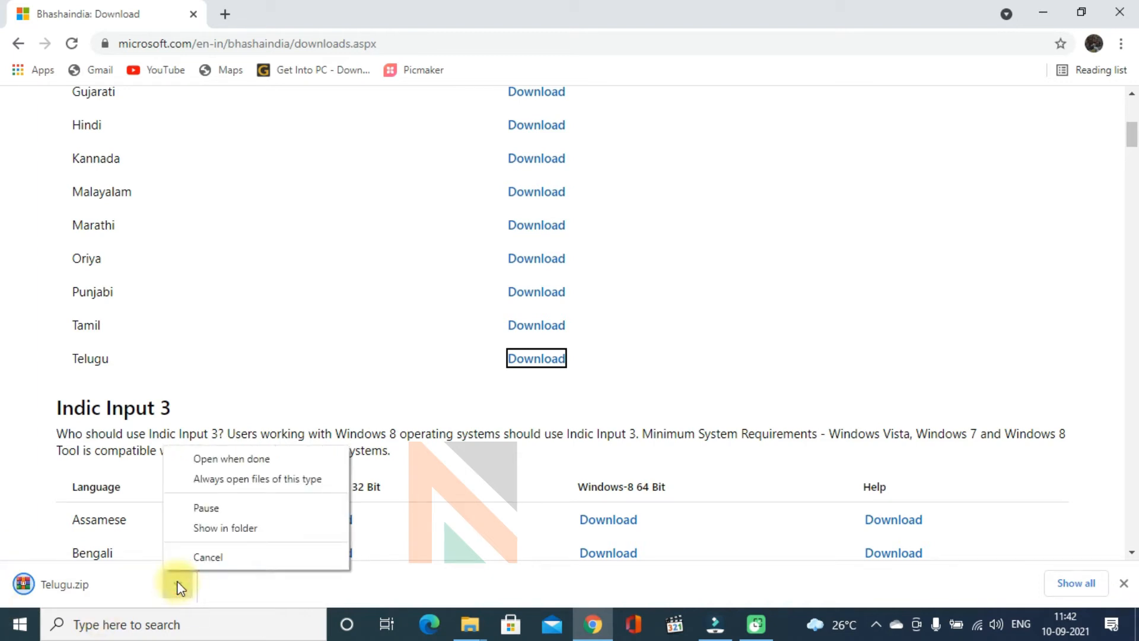
pyautogui.click(220, 532)
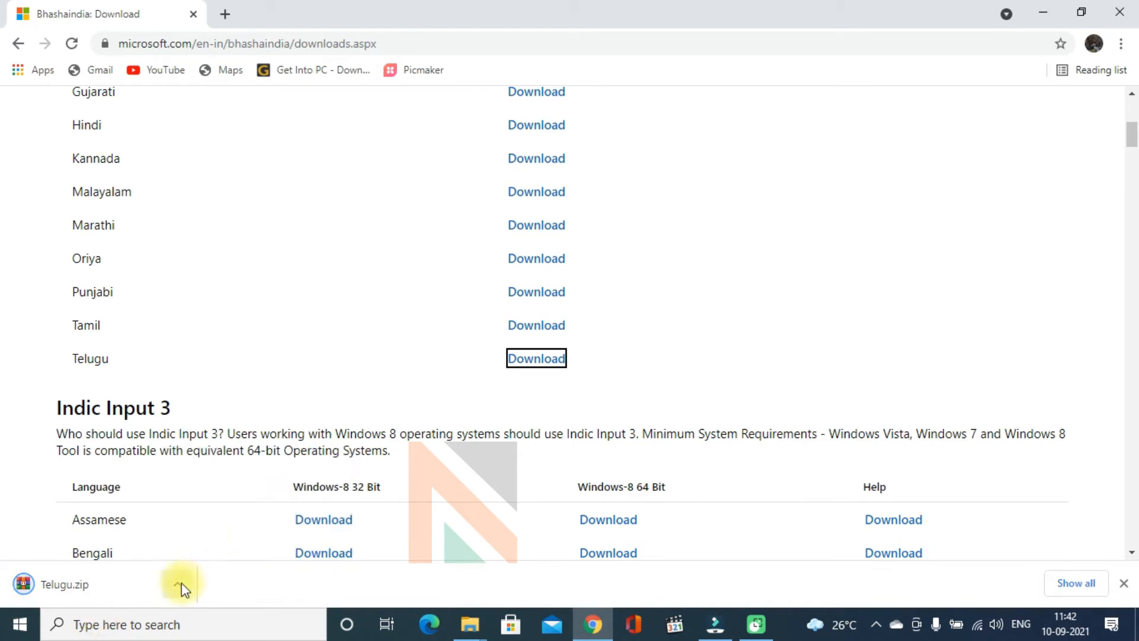
pyautogui.click(181, 586)
pyautogui.click(220, 529)
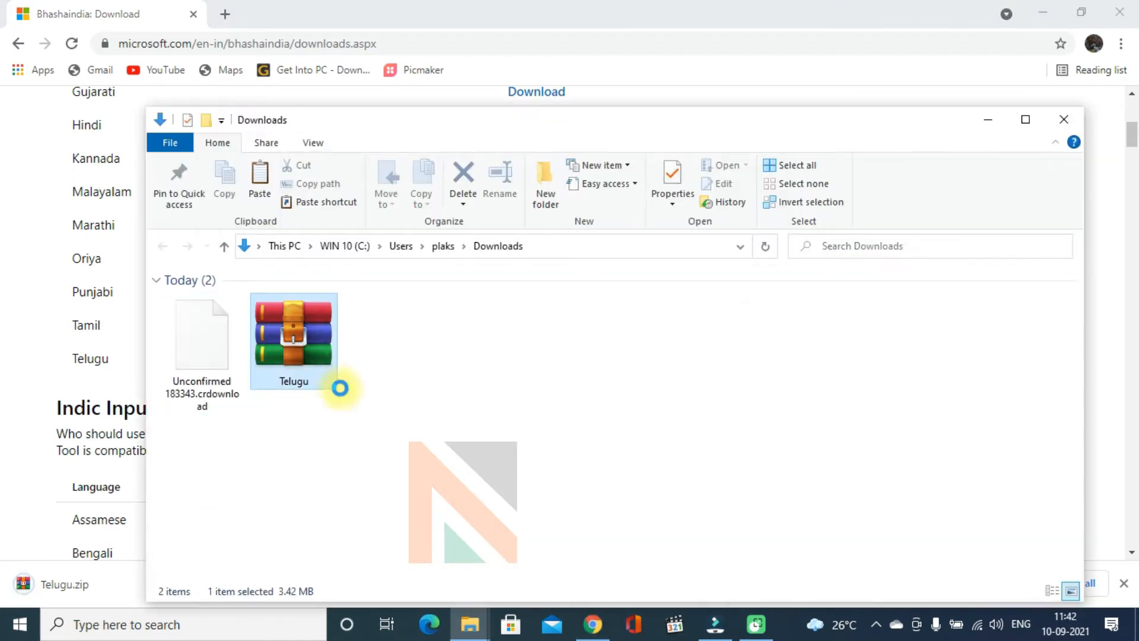
# Copy the Telugu archive from the Downloads folder and paste it onto the desktop, minimizing the open windows.
pyautogui.click(415, 356)
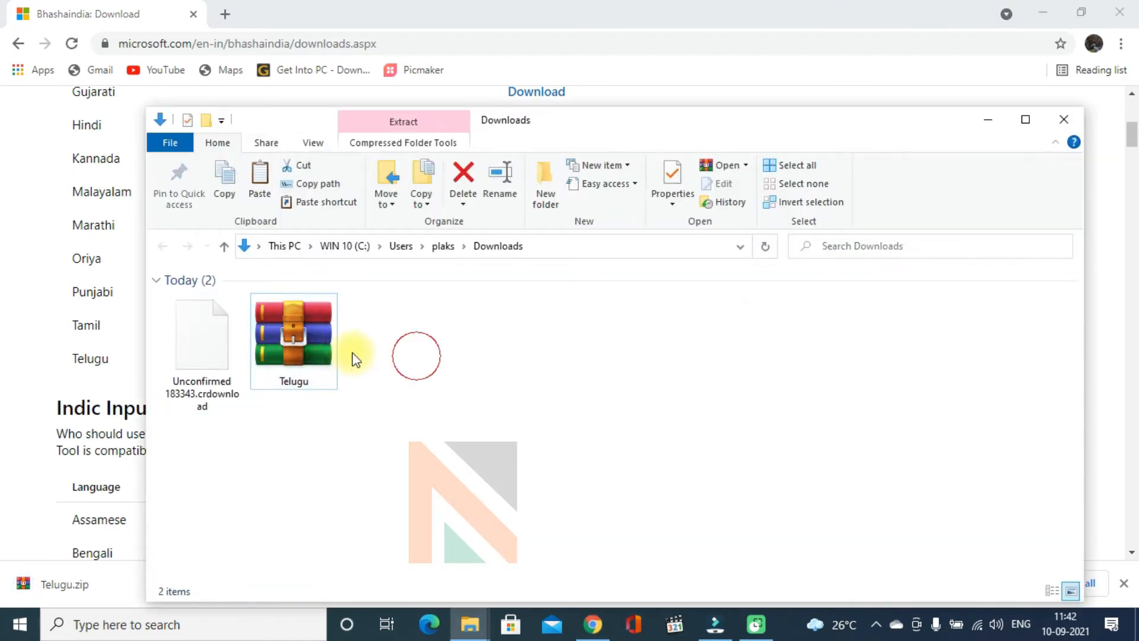
pyautogui.rightClick(300, 330)
pyautogui.click(342, 510)
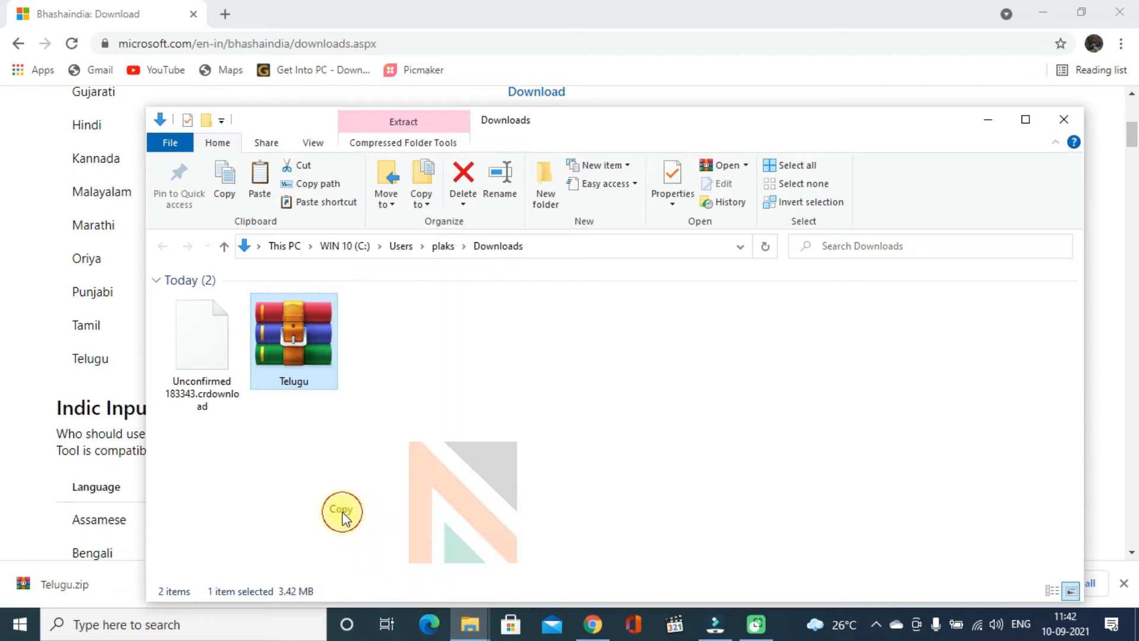
pyautogui.click(988, 119)
pyautogui.click(1041, 14)
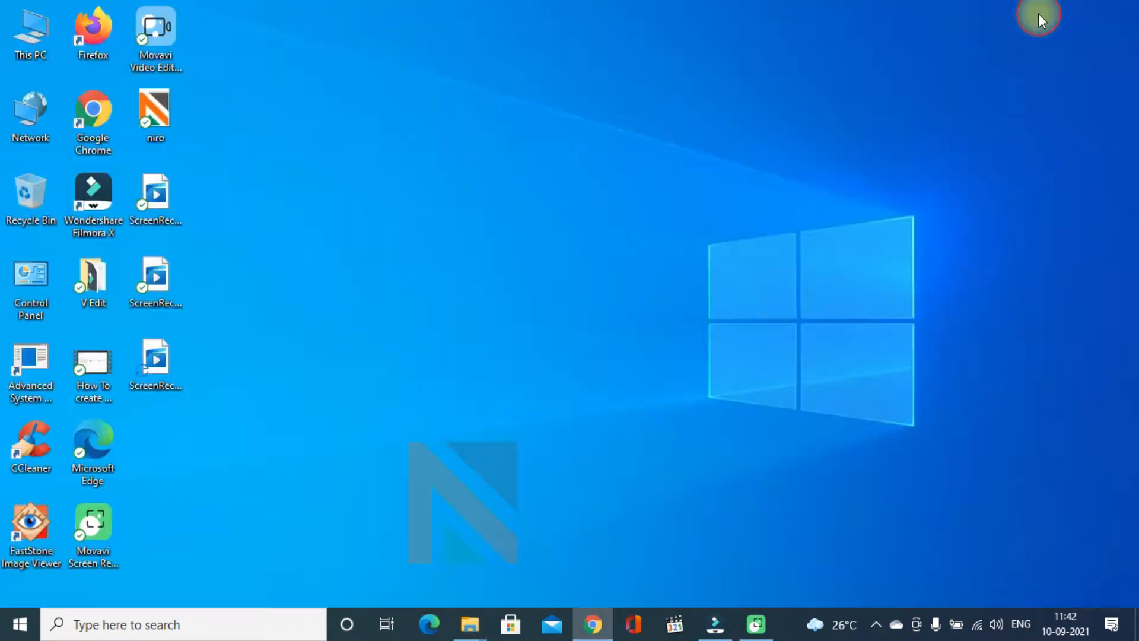
pyautogui.rightClick(361, 173)
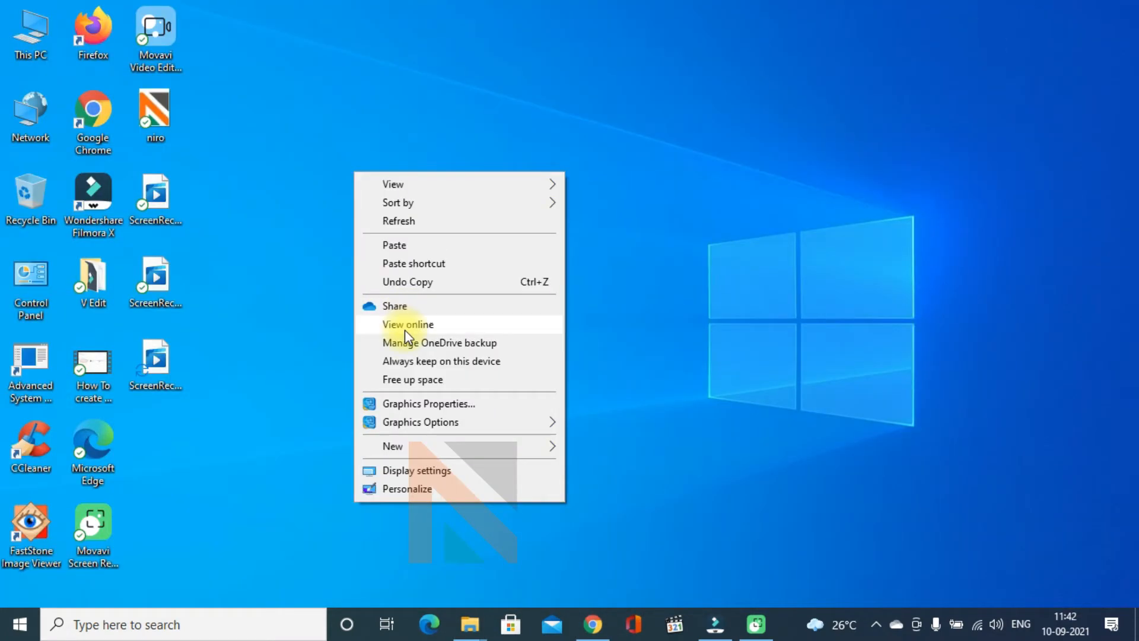
pyautogui.click(416, 248)
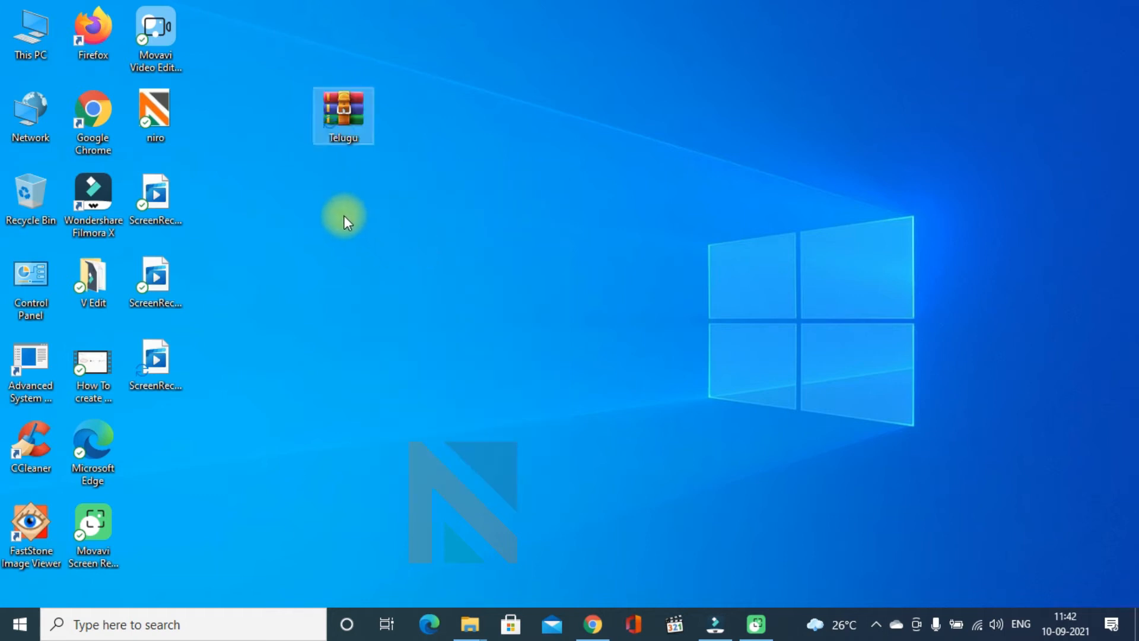
# Extract the Telugu archive directly onto the desktop and install the Microsoft Indic Language Input Tool for Telugu from the extracted setup file.
pyautogui.rightClick(347, 116)
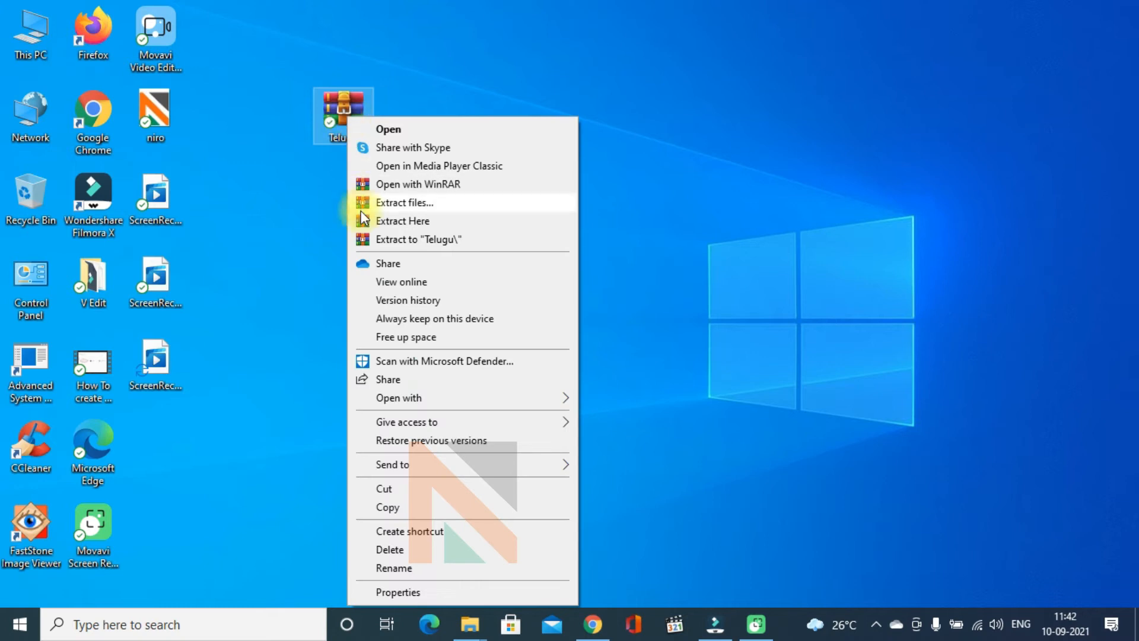
pyautogui.click(429, 222)
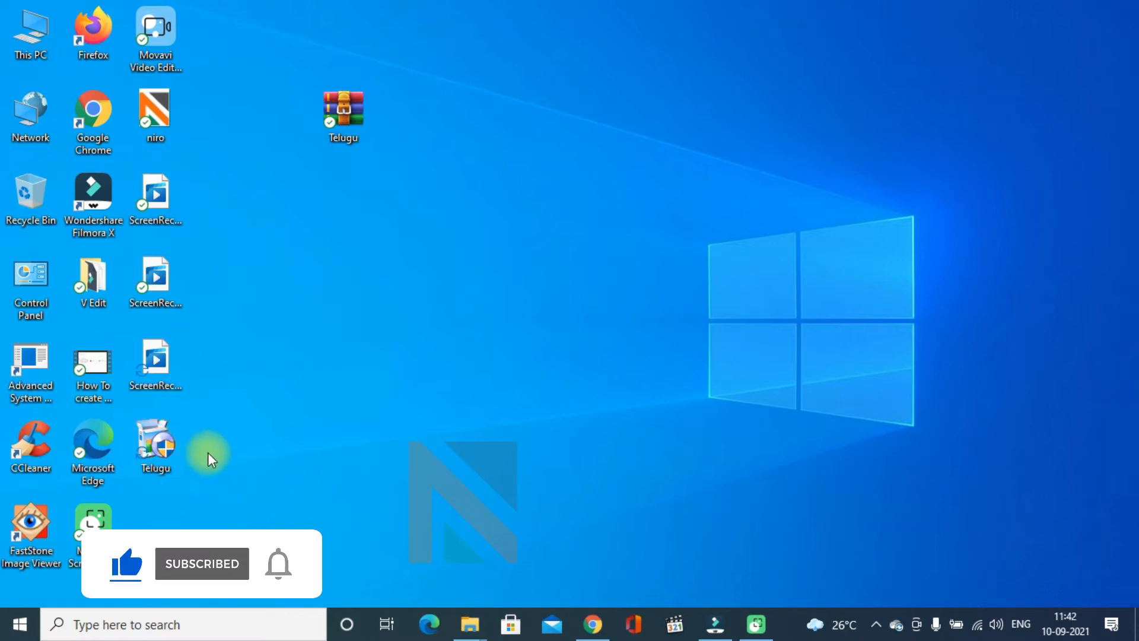
pyautogui.doubleClick(167, 440)
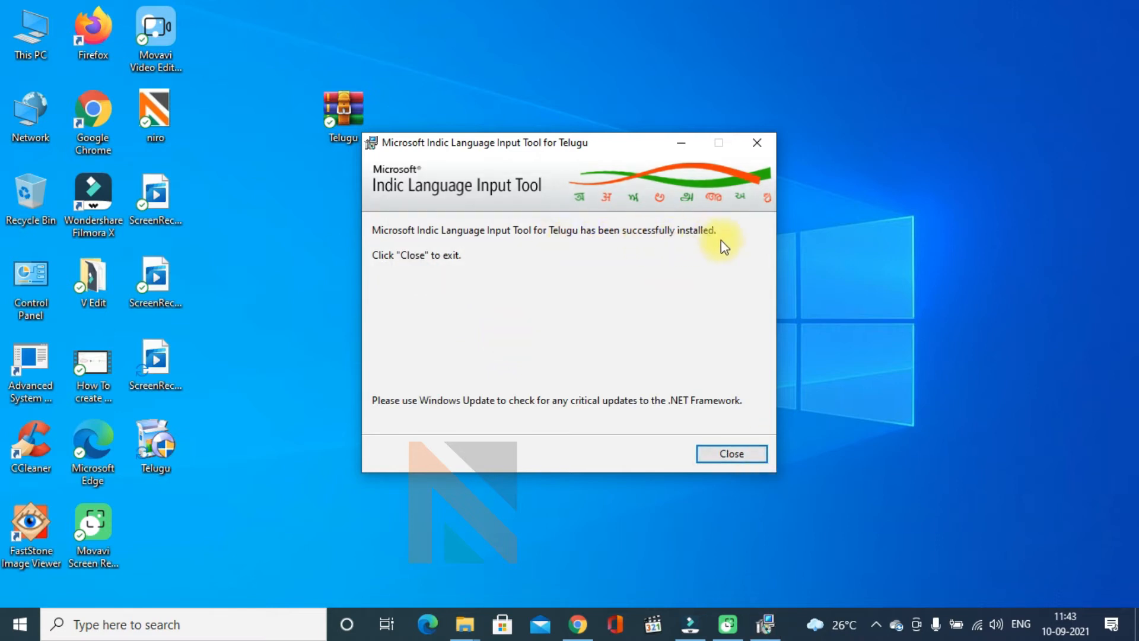
pyautogui.click(732, 454)
pyautogui.rightClick(473, 154)
pyautogui.click(497, 204)
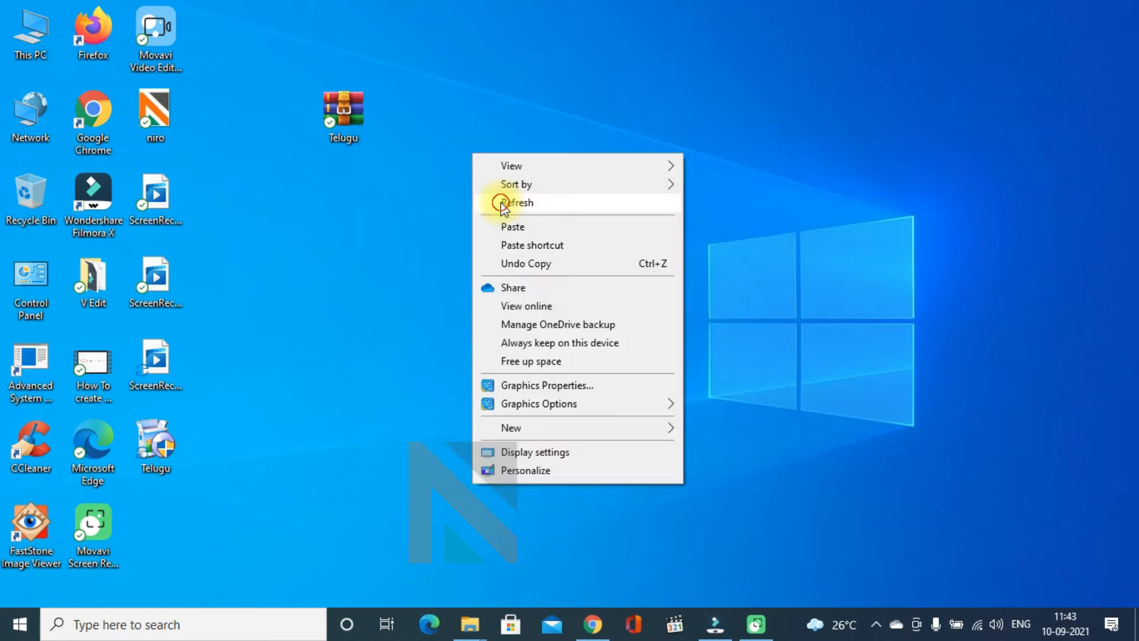
# Switch to Chrome and search the web for "telugu fonts".
pyautogui.click(592, 624)
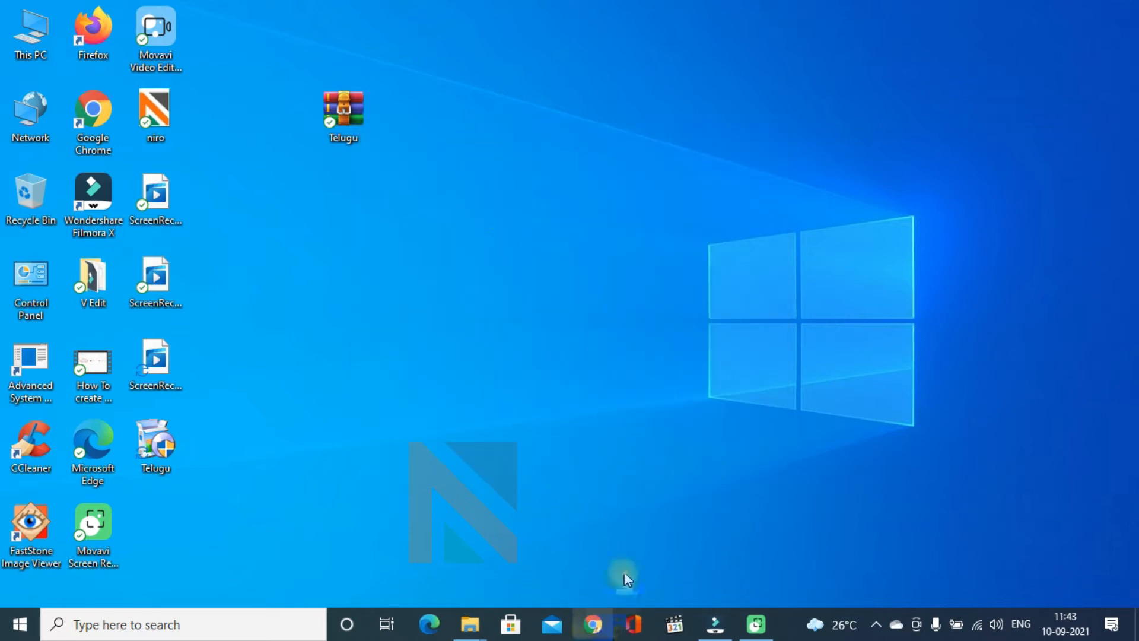
pyautogui.click(592, 626)
pyautogui.scroll(7, 331, 211)
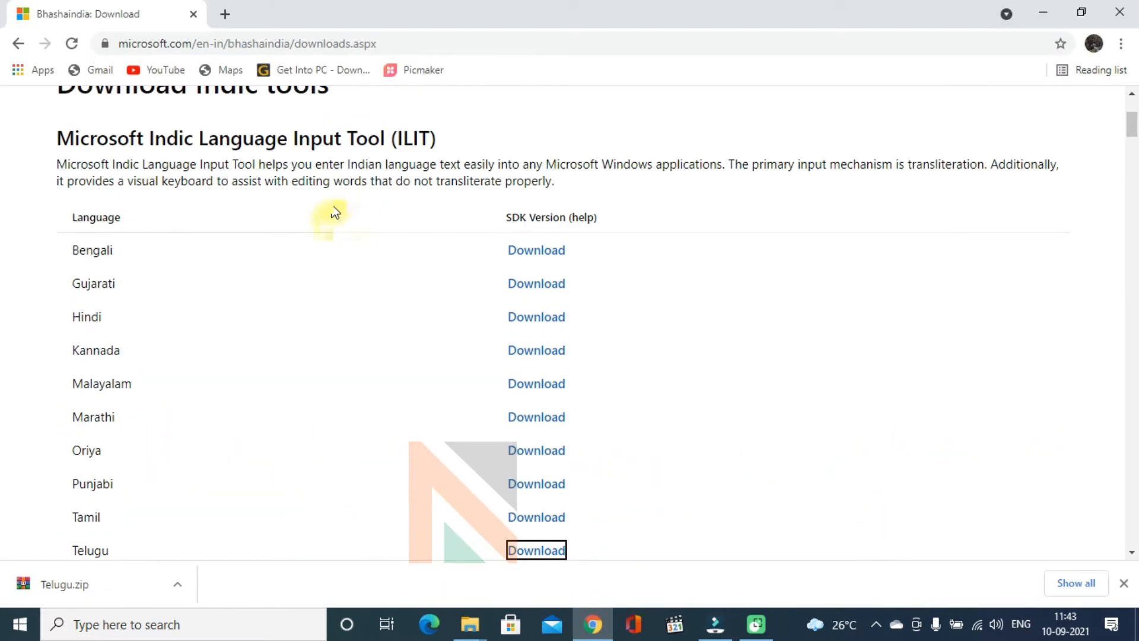
pyautogui.click(359, 47)
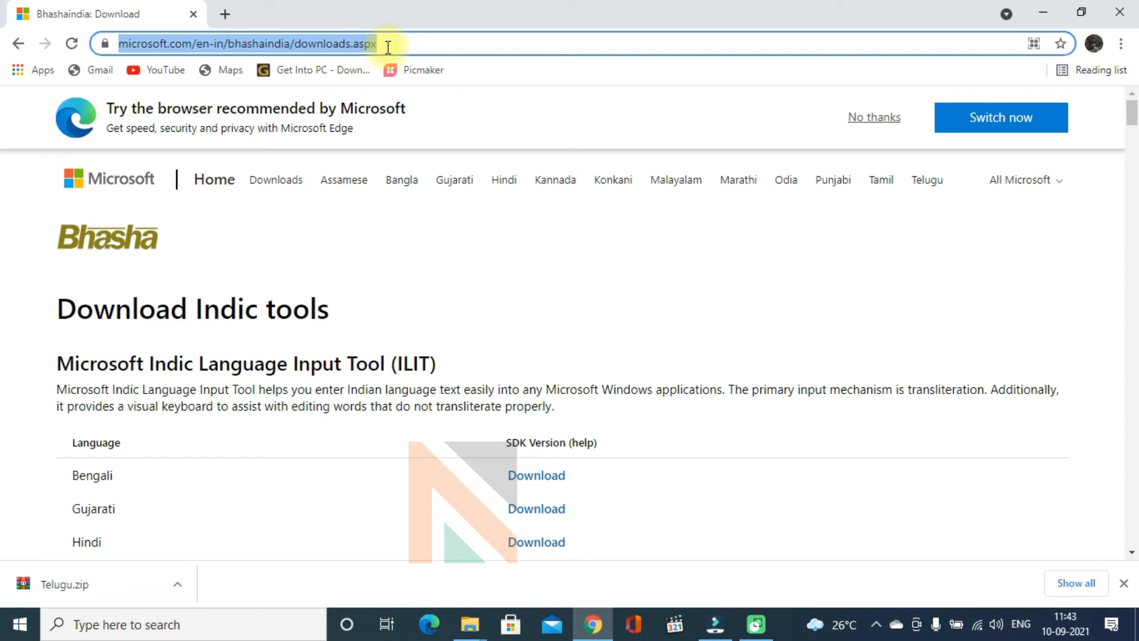
pyautogui.write('g')
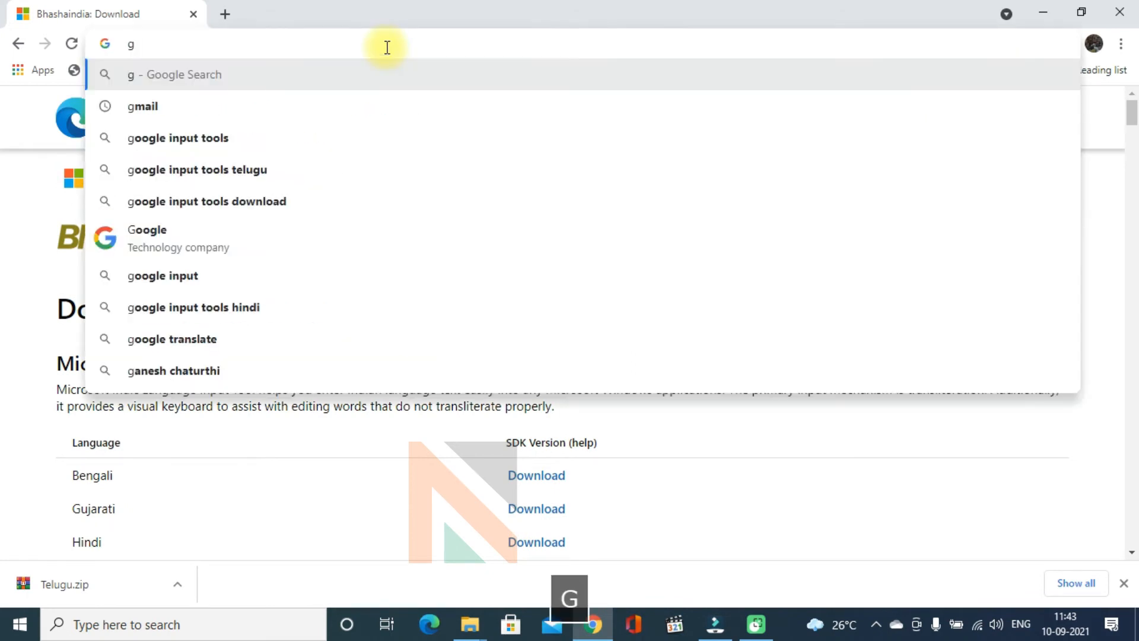
pyautogui.press('BackSpace')
pyautogui.write('te')
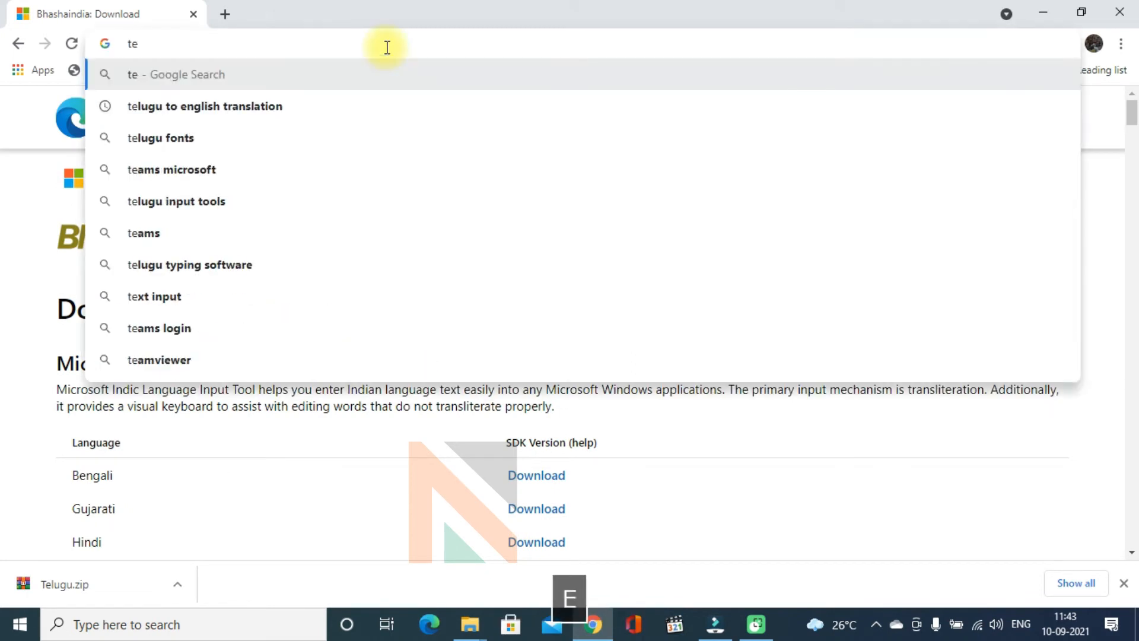
pyautogui.write('lugu fonts')
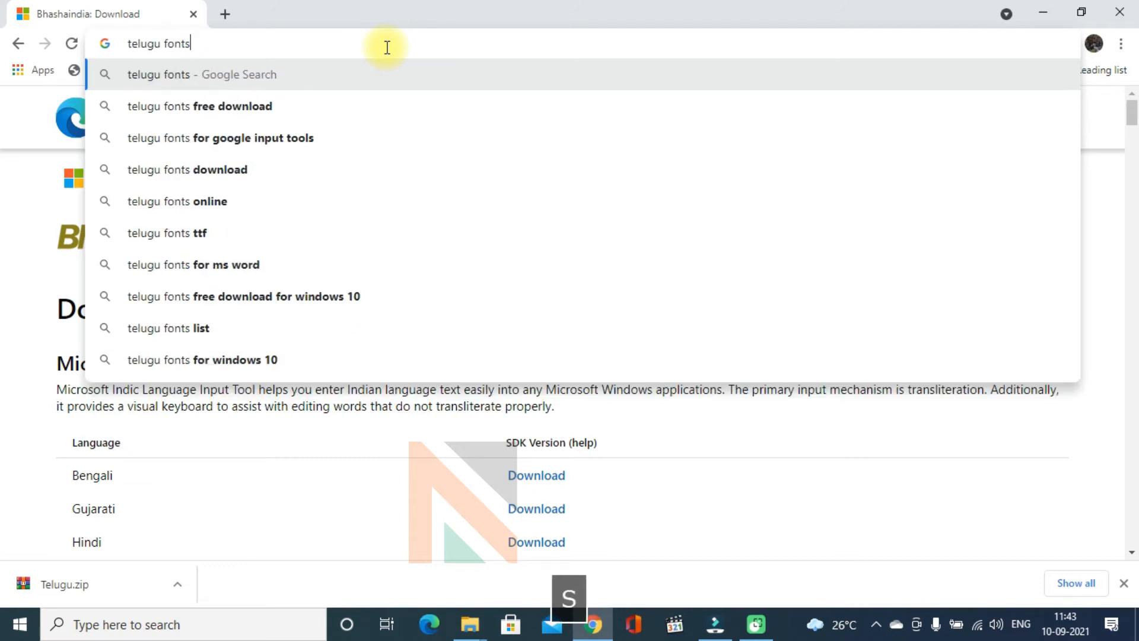
pyautogui.press('Return')
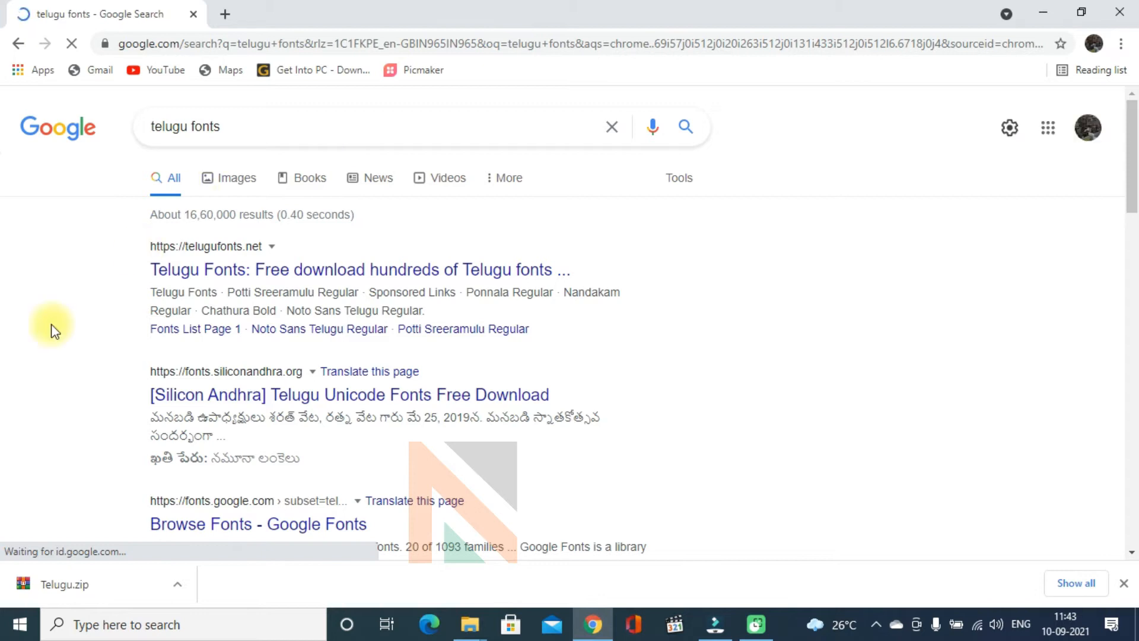
# Open the Silicon Andhra Telugu Unicode Fonts Free Download page from the search results.
pyautogui.scroll(-3, 115, 310)
pyautogui.scroll(3, 115, 310)
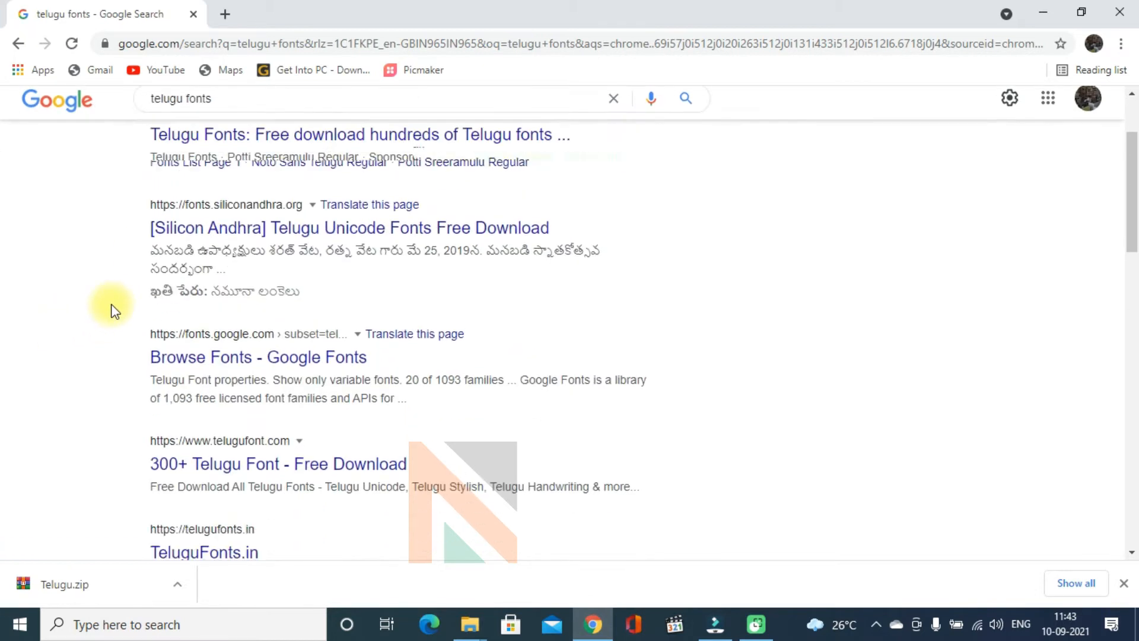
pyautogui.click(225, 393)
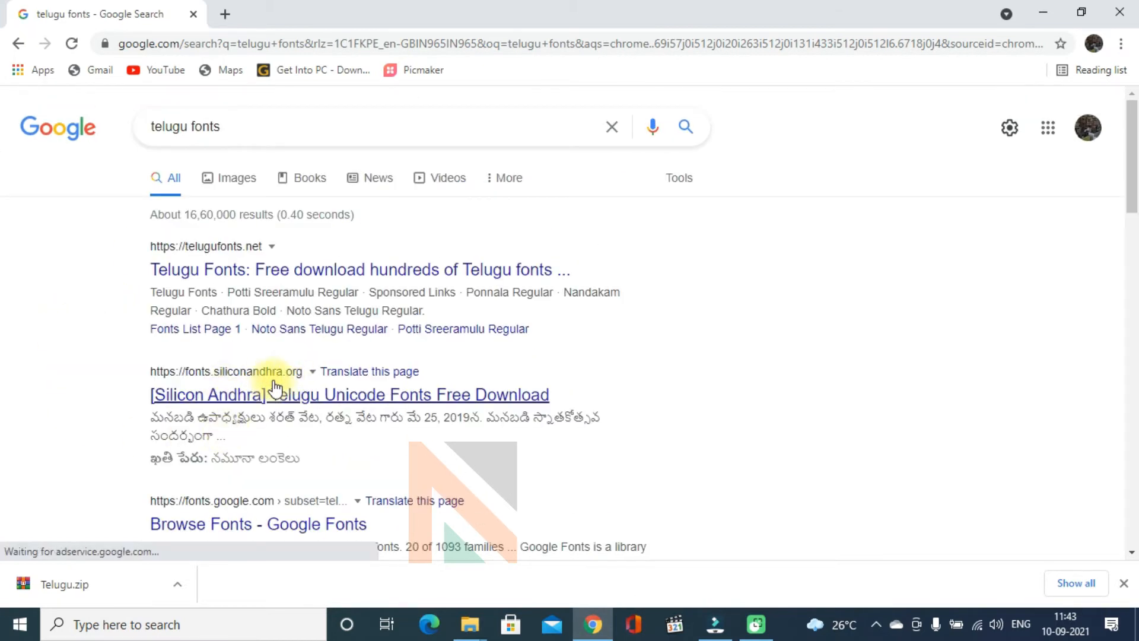
pyautogui.click(398, 398)
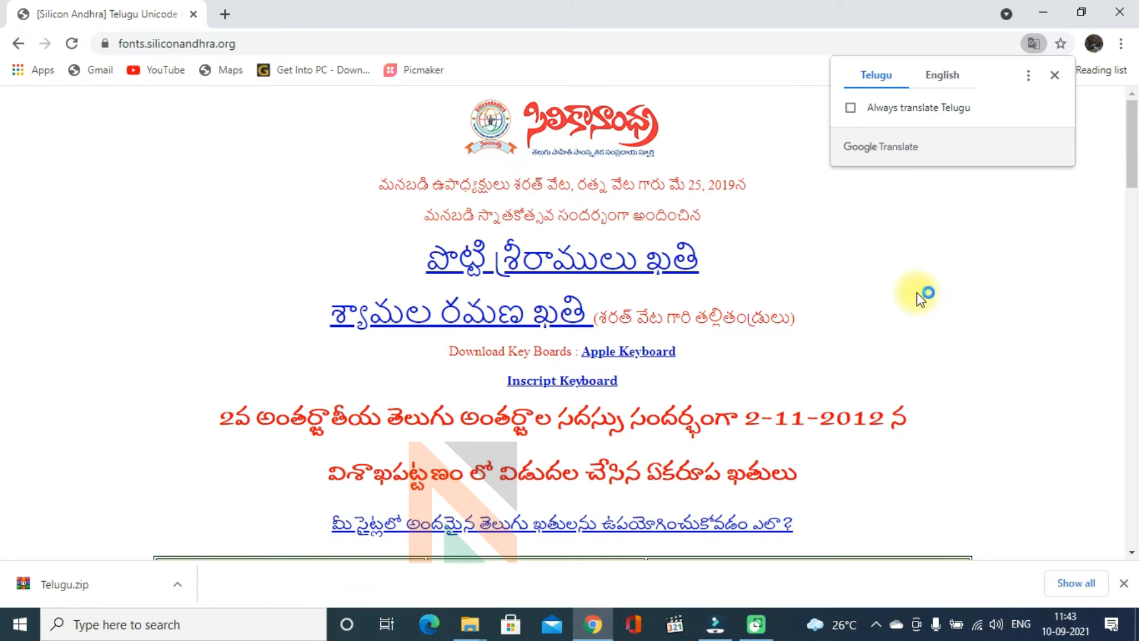
# Look through the site's font tables and download the Gidugu, Gurajada and Suravaram fonts from the first table.
pyautogui.scroll(-10, 916, 292)
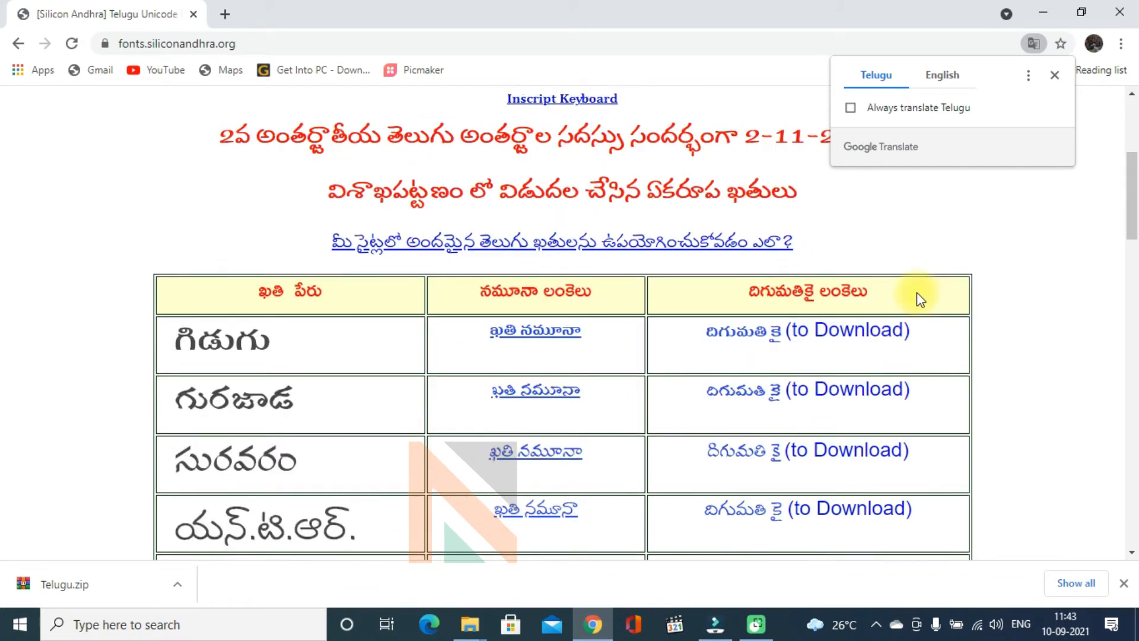
pyautogui.scroll(-5, 916, 292)
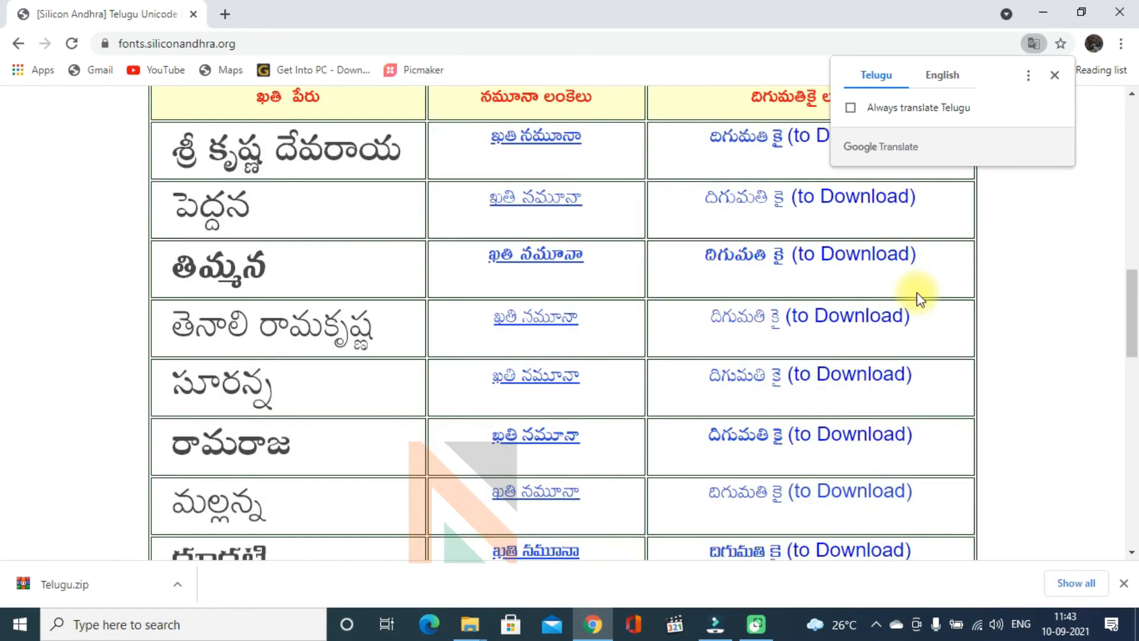
pyautogui.scroll(-5, 917, 292)
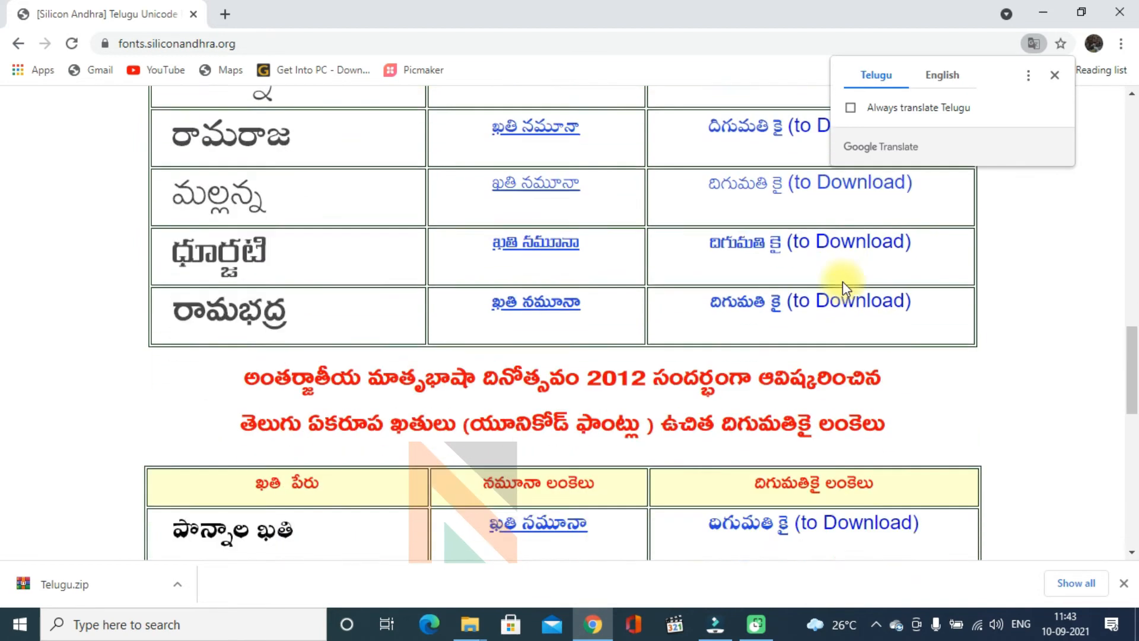
pyautogui.scroll(-6, 843, 281)
pyautogui.scroll(7, 843, 282)
pyautogui.scroll(15, 844, 290)
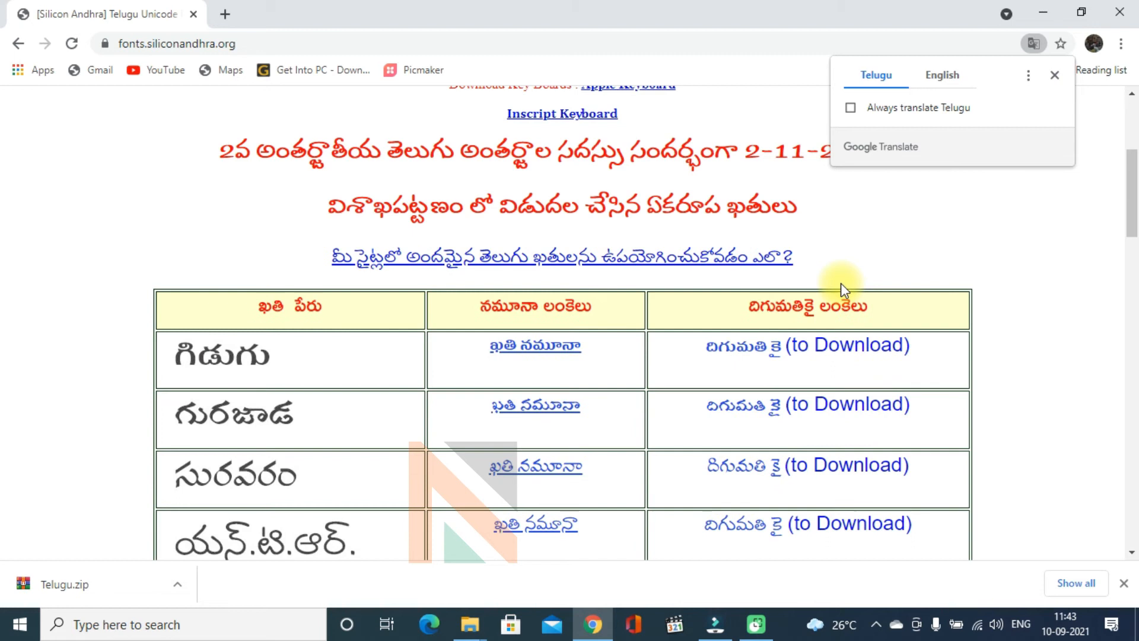
pyautogui.scroll(-1, 841, 286)
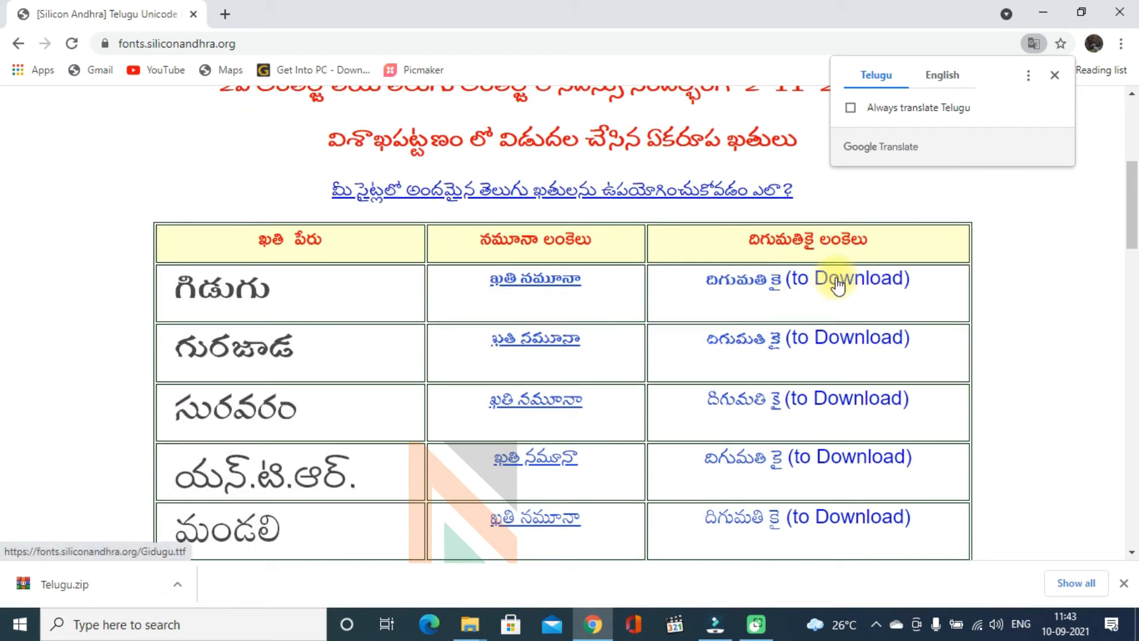
pyautogui.click(836, 281)
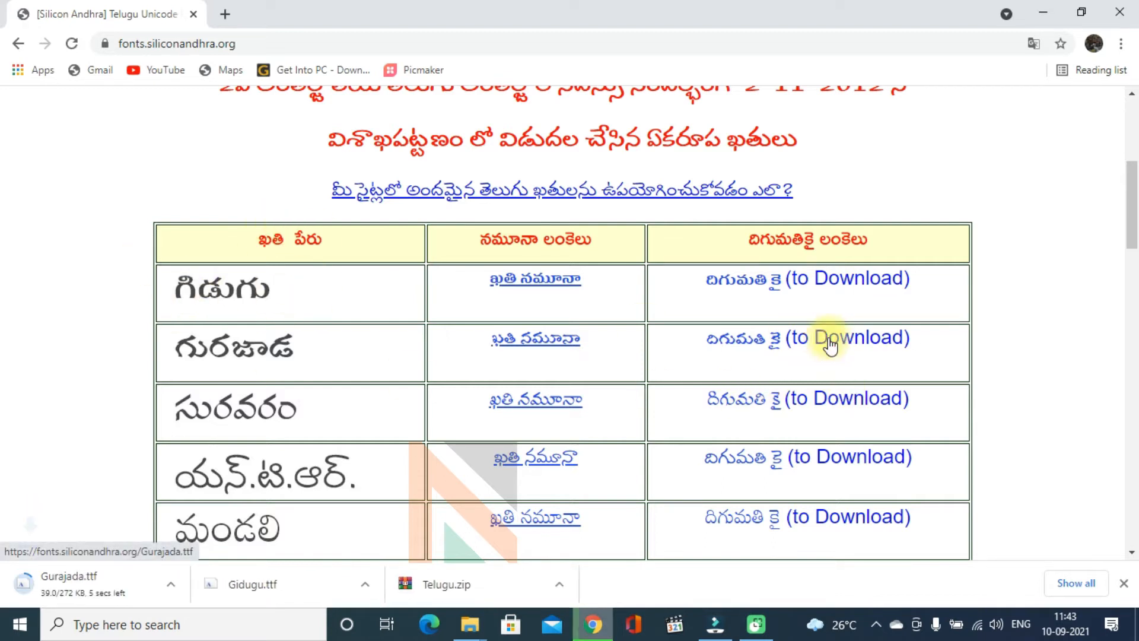
pyautogui.scroll(-1, 829, 344)
pyautogui.click(801, 328)
# Download the NTR, Mandali-Regular and NATS fonts from the same font table.
pyautogui.scroll(-2, 801, 328)
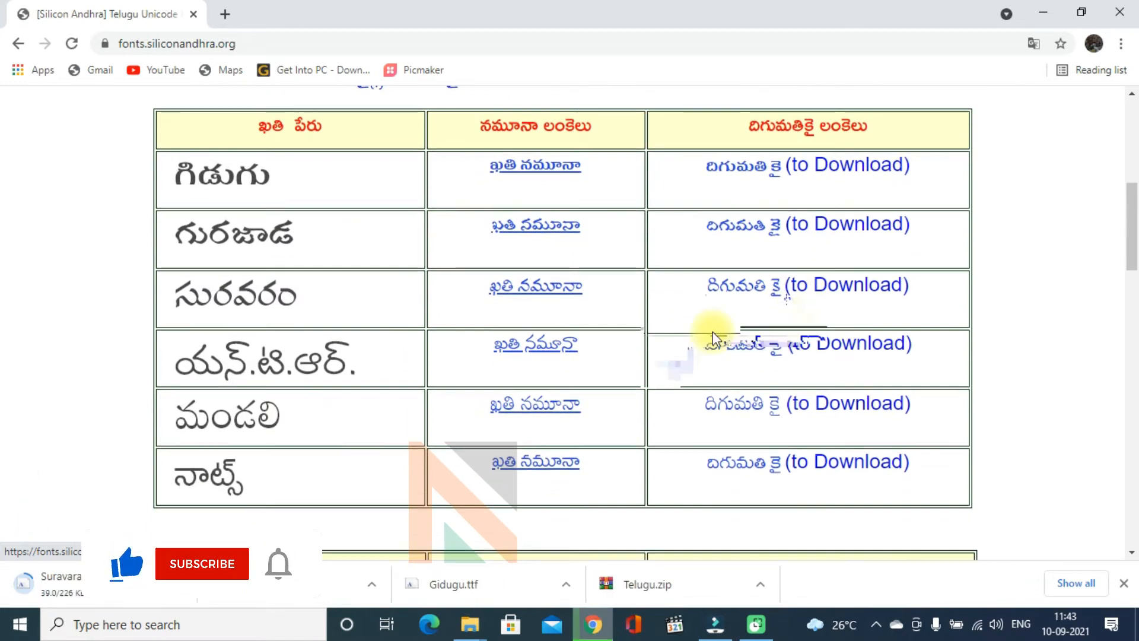
pyautogui.click(826, 304)
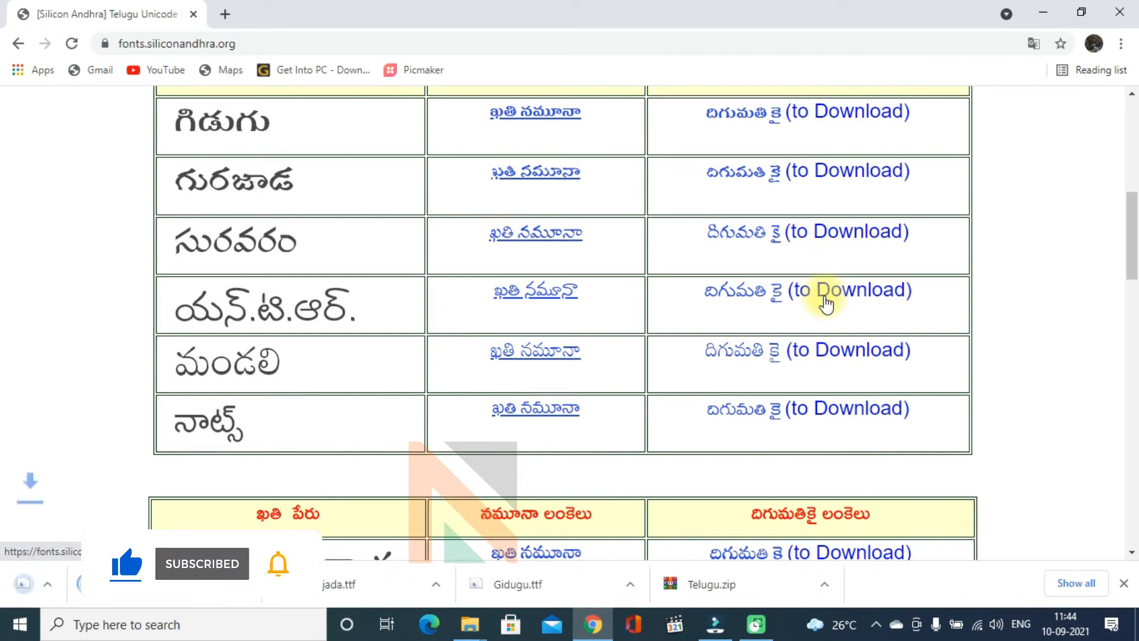
pyautogui.scroll(-2, 714, 303)
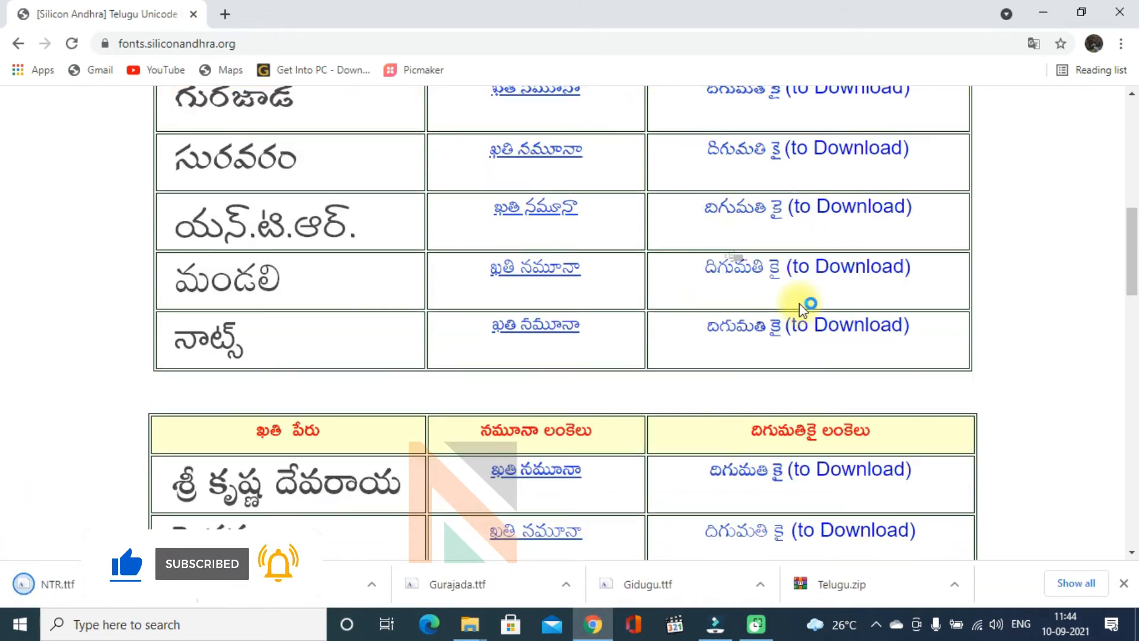
pyautogui.click(823, 276)
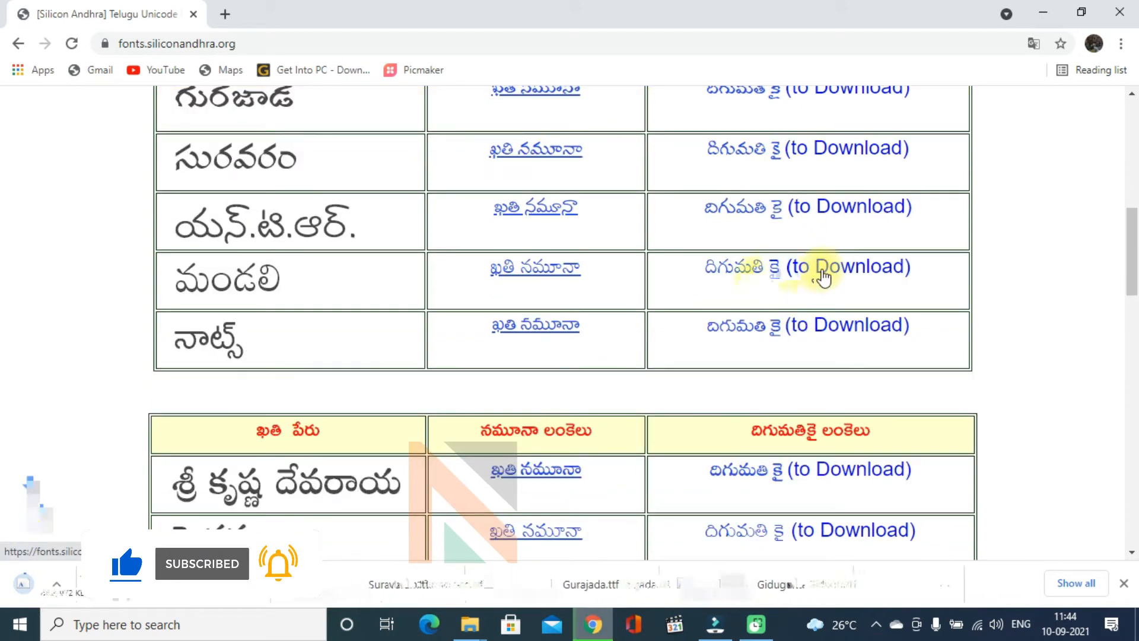
pyautogui.scroll(-2, 758, 287)
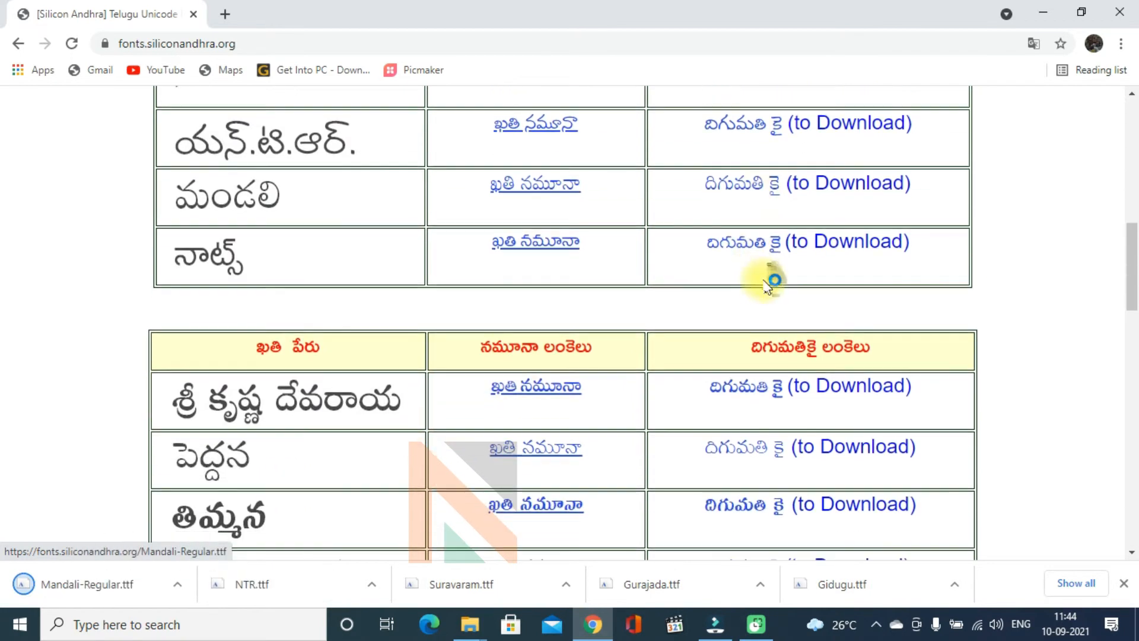
pyautogui.click(826, 252)
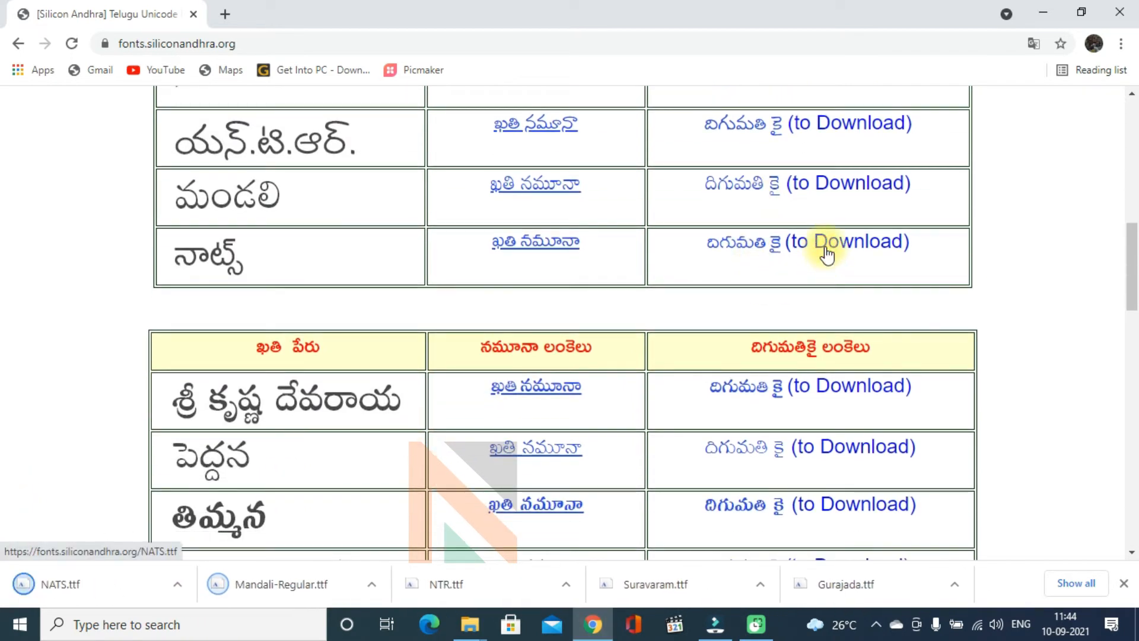
# Look over the remaining fonts on the page and show the downloaded NATS.ttf in its folder.
pyautogui.scroll(-7, 821, 255)
pyautogui.scroll(-5, 816, 261)
pyautogui.scroll(15, 816, 262)
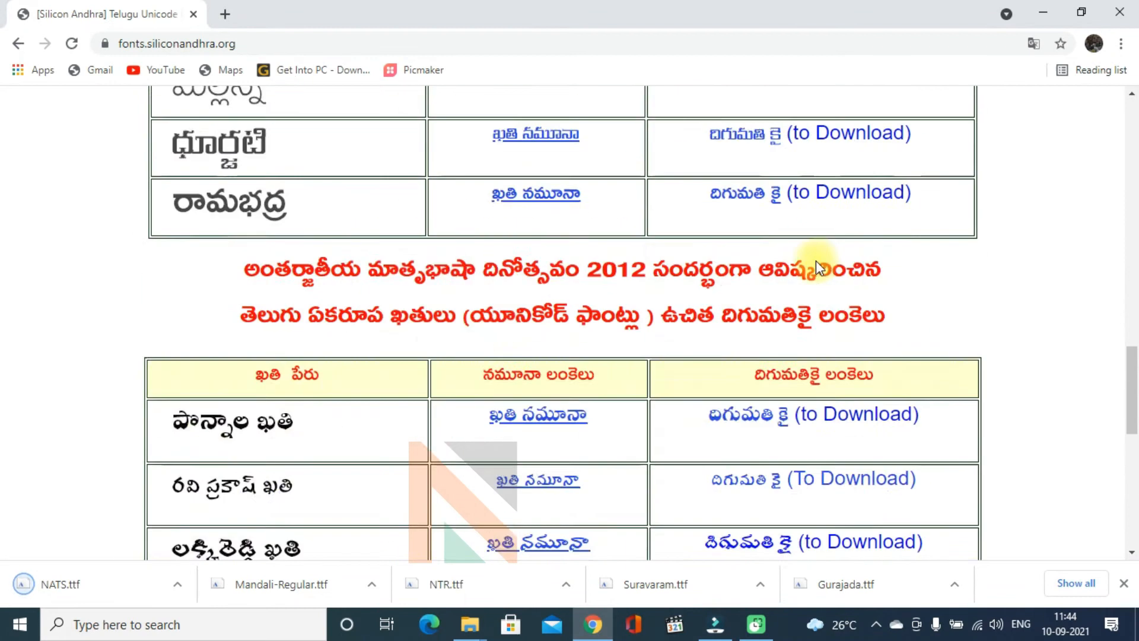
pyautogui.click(178, 587)
pyautogui.click(208, 527)
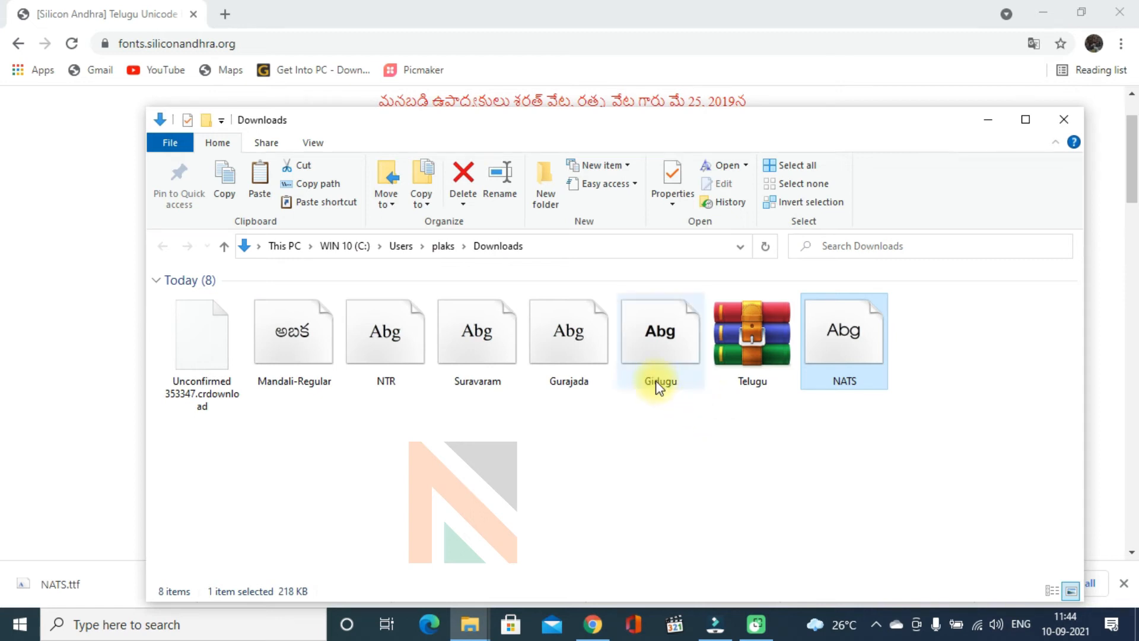
# Copy the six font files Gidugu, Gurajada, Suravaram, NTR, Mandali-Regular and NATS from the Downloads folder.
pyautogui.click(659, 369)
pyautogui.keyDown('ctrl'); pyautogui.click(563, 335); pyautogui.keyUp('ctrl')
pyautogui.keyDown('ctrl'); pyautogui.click(454, 342); pyautogui.keyUp('ctrl')
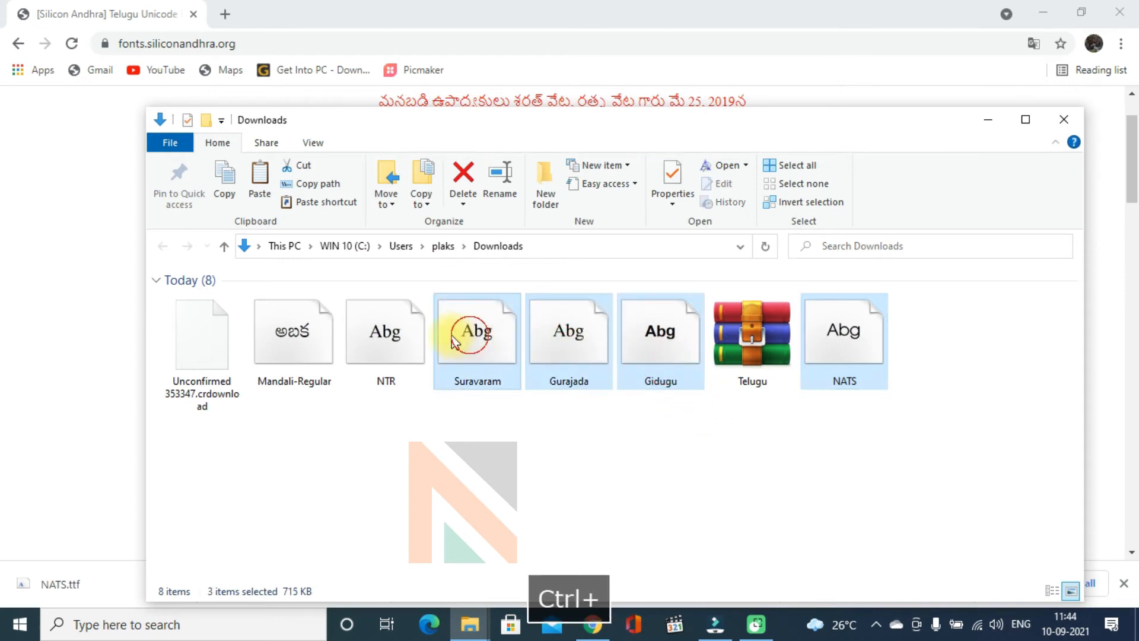
pyautogui.keyDown('ctrl'); pyautogui.click(374, 341); pyautogui.keyUp('ctrl')
pyautogui.keyDown('ctrl'); pyautogui.click(302, 337); pyautogui.keyUp('ctrl')
pyautogui.keyDown('ctrl'); pyautogui.click(380, 342); pyautogui.keyUp('ctrl')
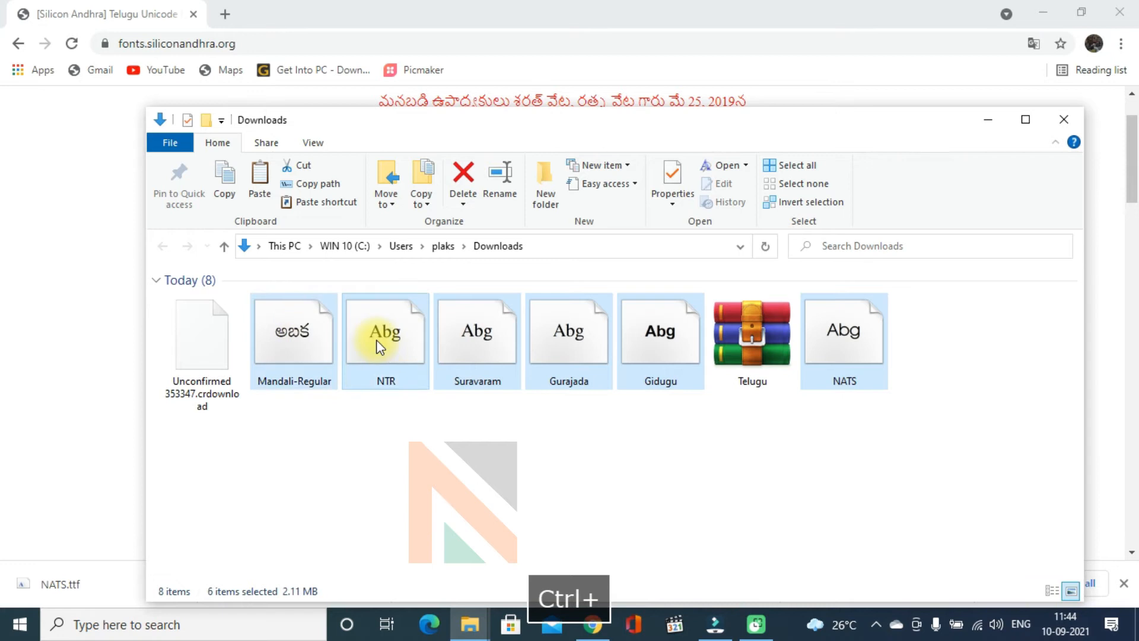
pyautogui.hotkey('ctrl', 'c')
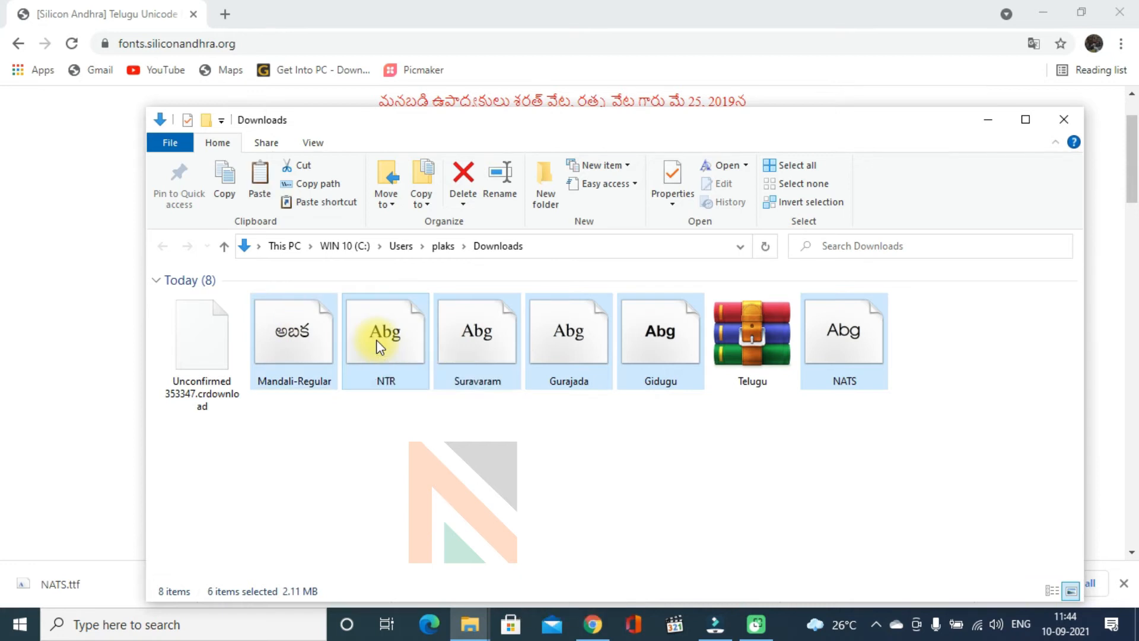
# Create a new folder named "Telugu Fonts" on the desktop.
pyautogui.press('super+d')
pyautogui.rightClick(366, 239)
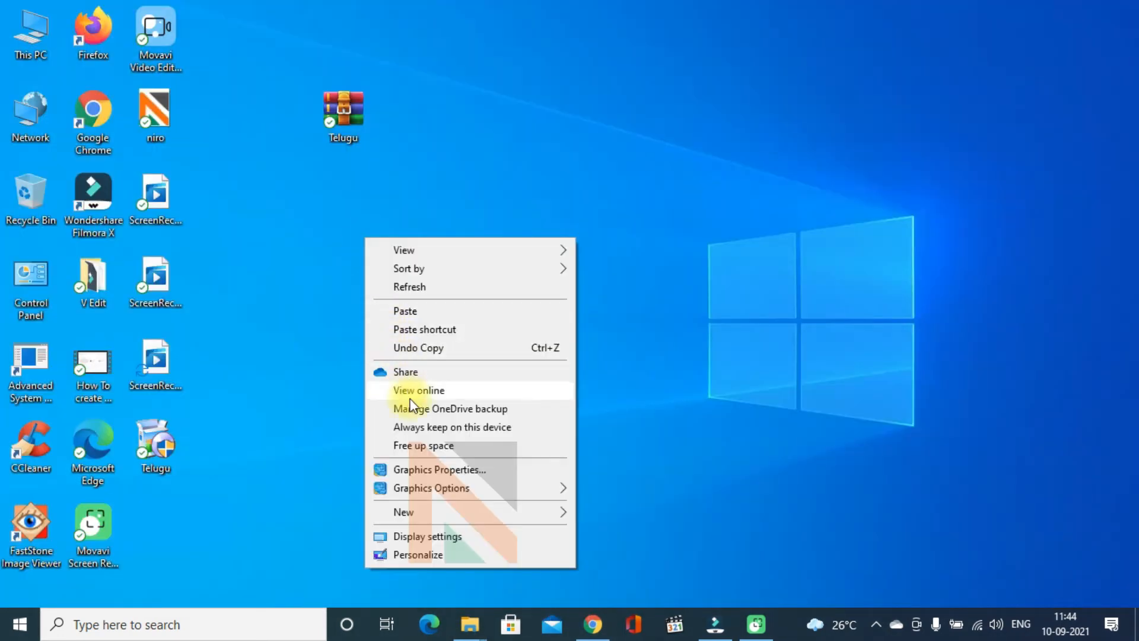
pyautogui.moveTo(418, 512)
pyautogui.click(663, 304)
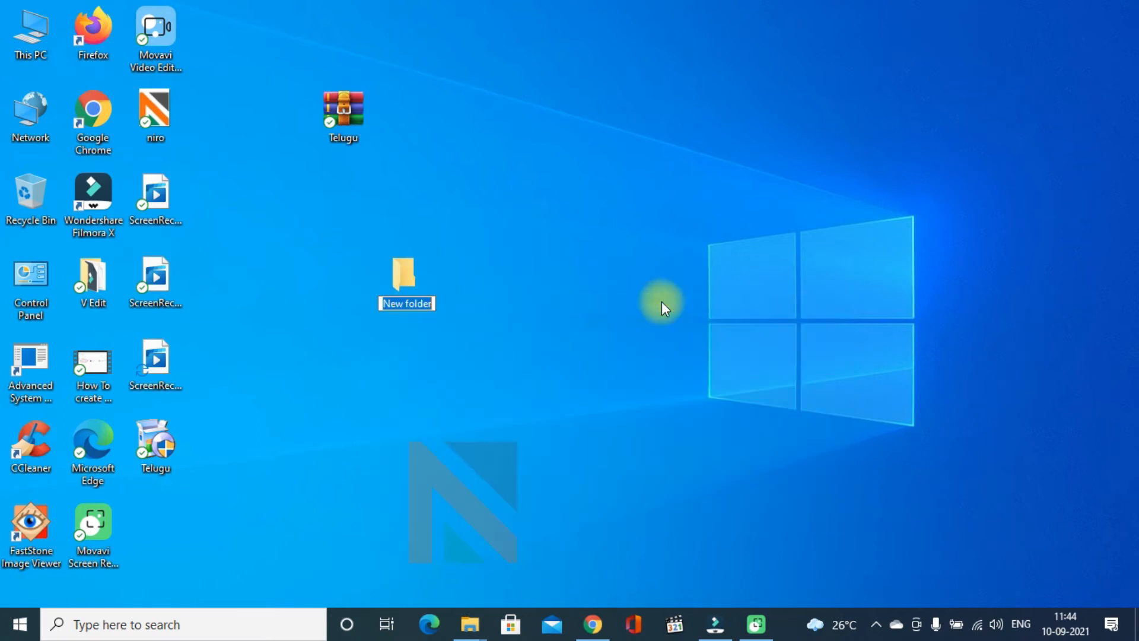
pyautogui.write('Telugu Fo')
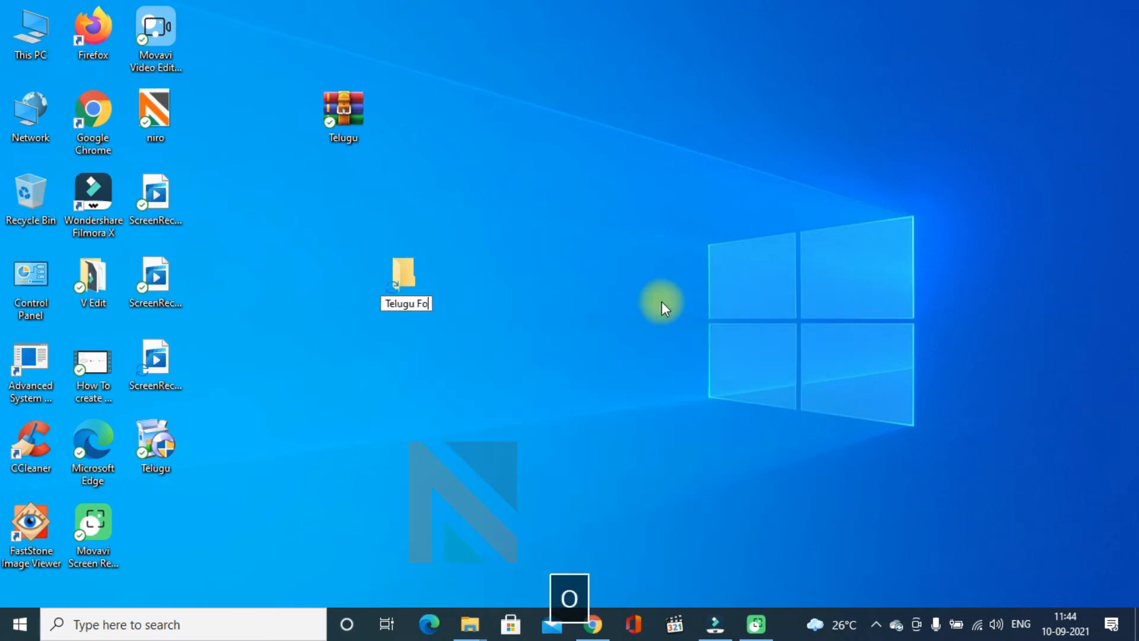
pyautogui.write('nts')
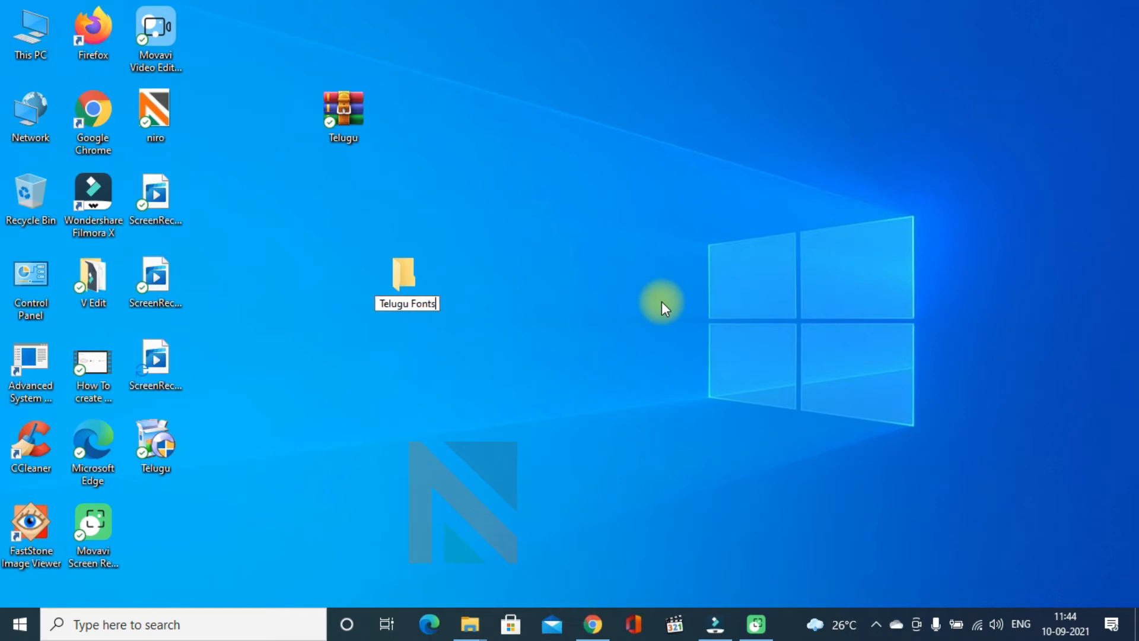
pyautogui.press('Return')
# Open the Telugu Fonts folder and paste the copied font files into it.
pyautogui.click(413, 283)
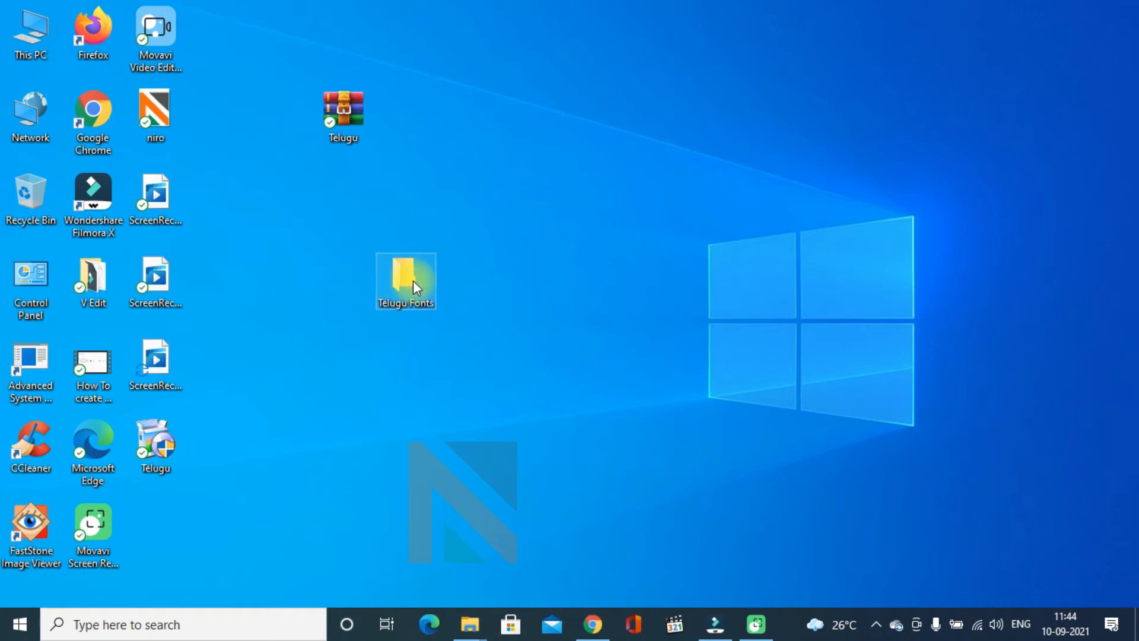
pyautogui.doubleClick(414, 283)
pyautogui.rightClick(422, 296)
pyautogui.click(451, 371)
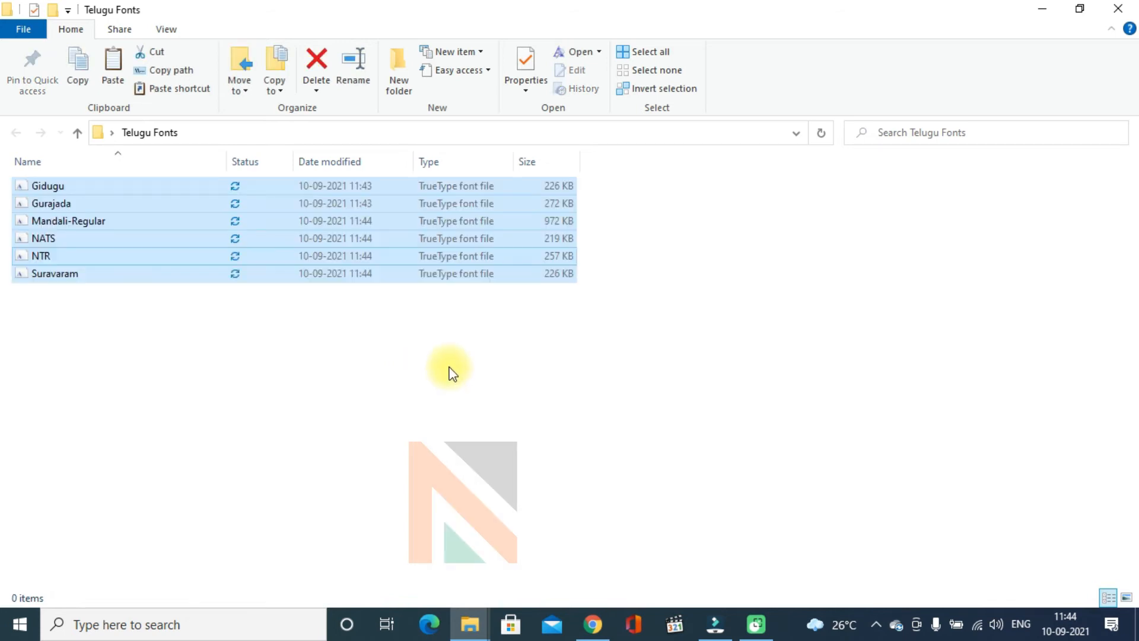
pyautogui.click(317, 335)
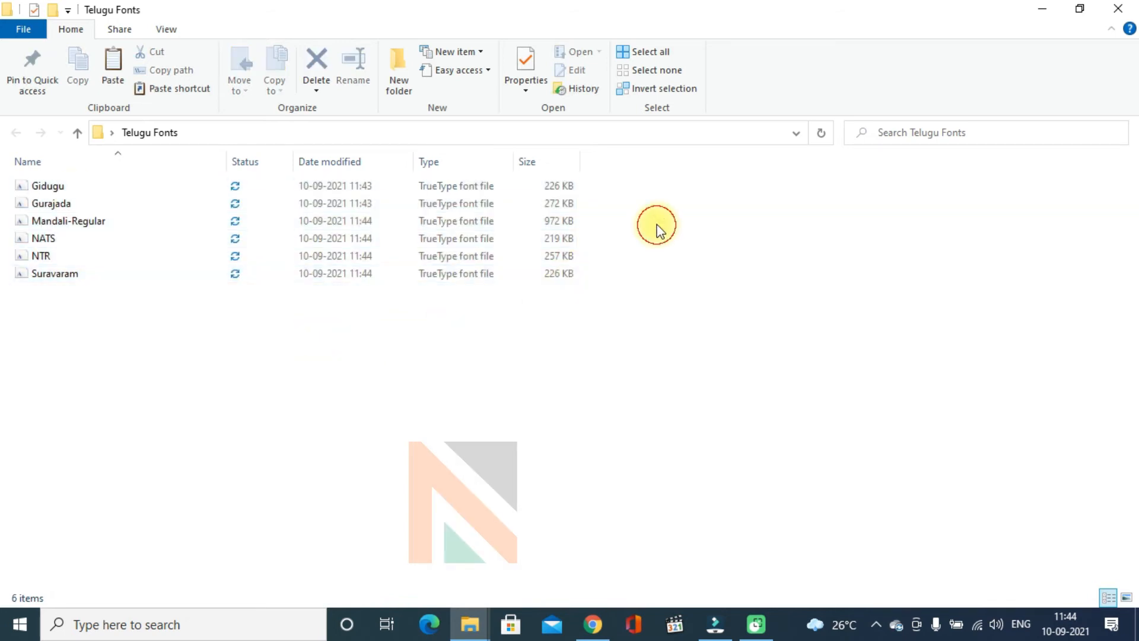
pyautogui.click(71, 185)
pyautogui.click(123, 355)
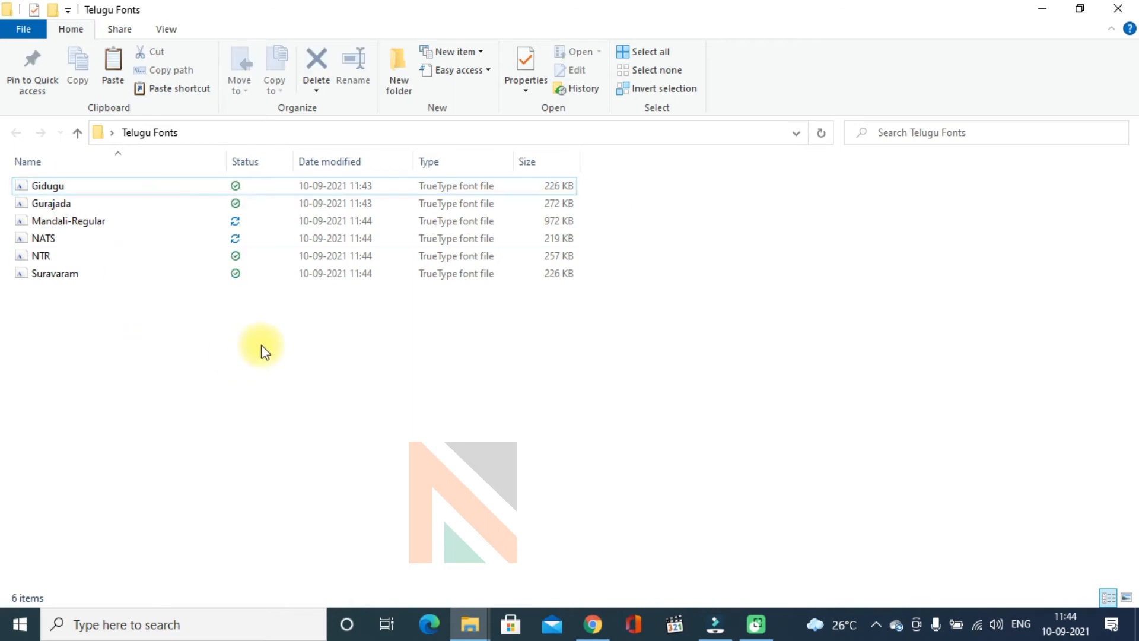
# Select all six font files in the Telugu Fonts folder and start installing them.
pyautogui.moveTo(268, 364); pyautogui.dragTo(68, 180)
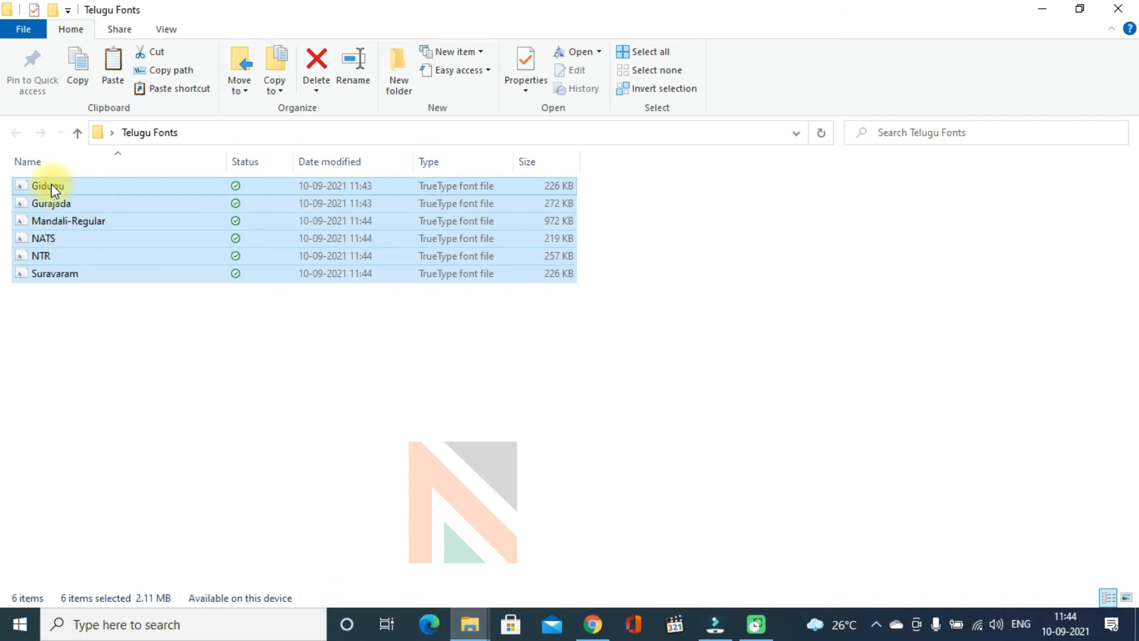
pyautogui.rightClick(51, 185)
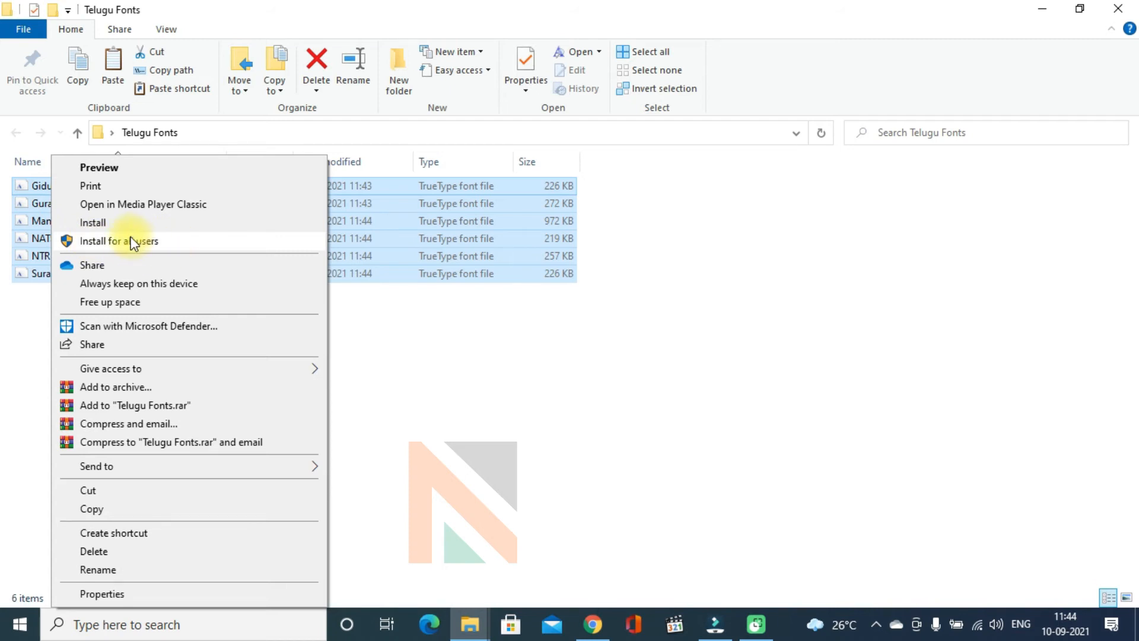
pyautogui.click(971, 589)
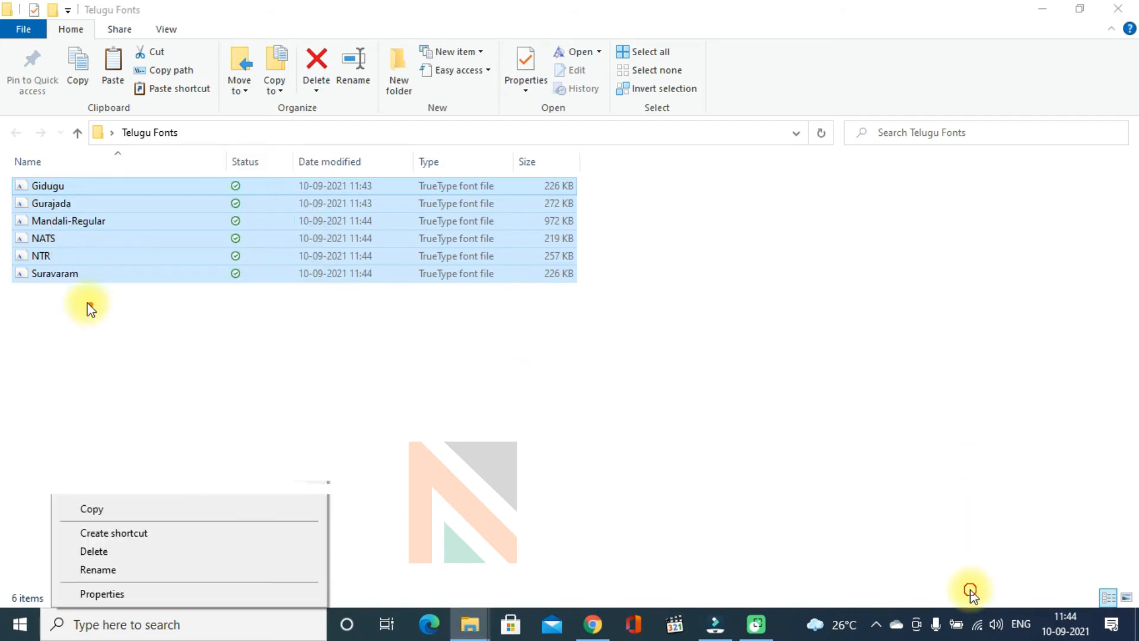
pyautogui.click(64, 238)
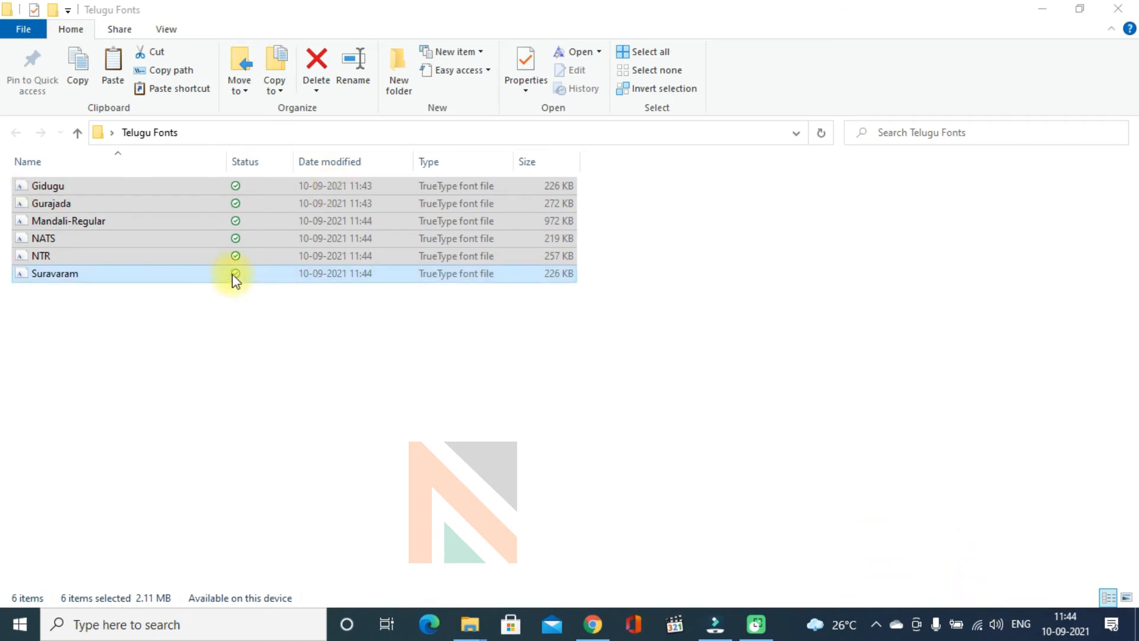
pyautogui.rightClick(64, 184)
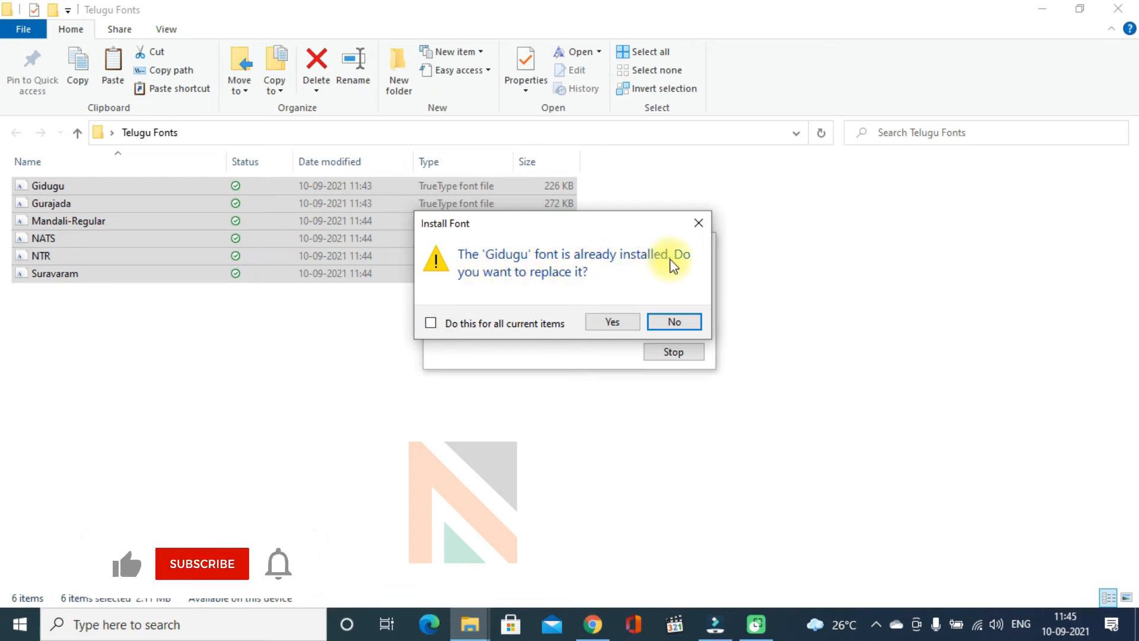
# Agree to replace each already installed Telugu font, including Gidugu and Suravaram, and clear the file selection.
pyautogui.click(611, 324)
pyautogui.click(611, 323)
pyautogui.click(614, 324)
pyautogui.click(614, 323)
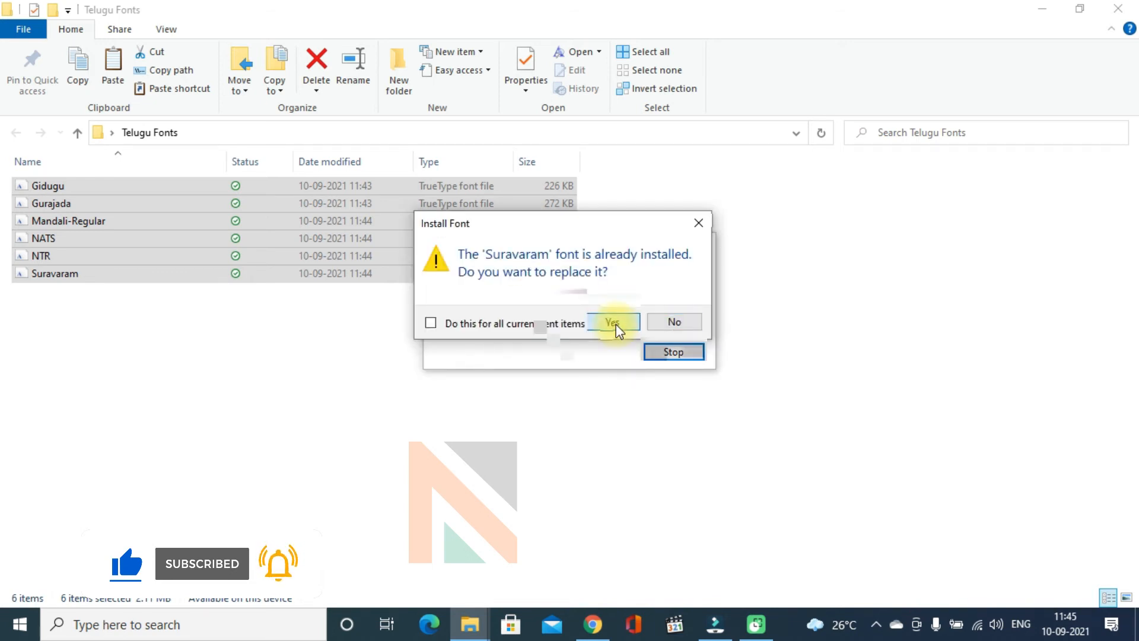
pyautogui.click(614, 323)
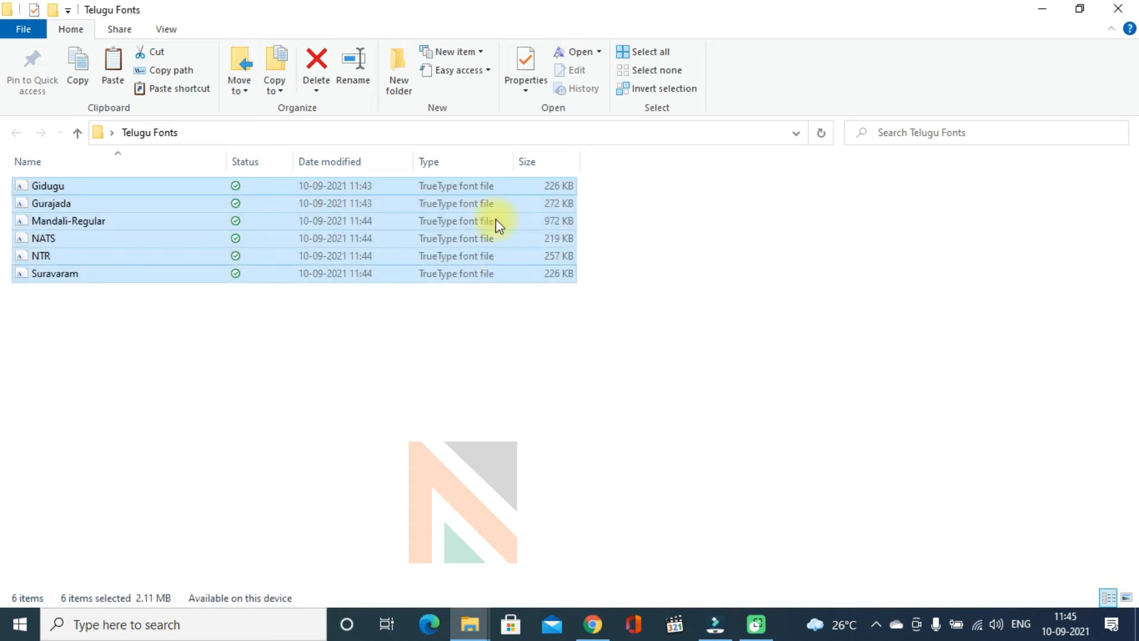
pyautogui.click(798, 336)
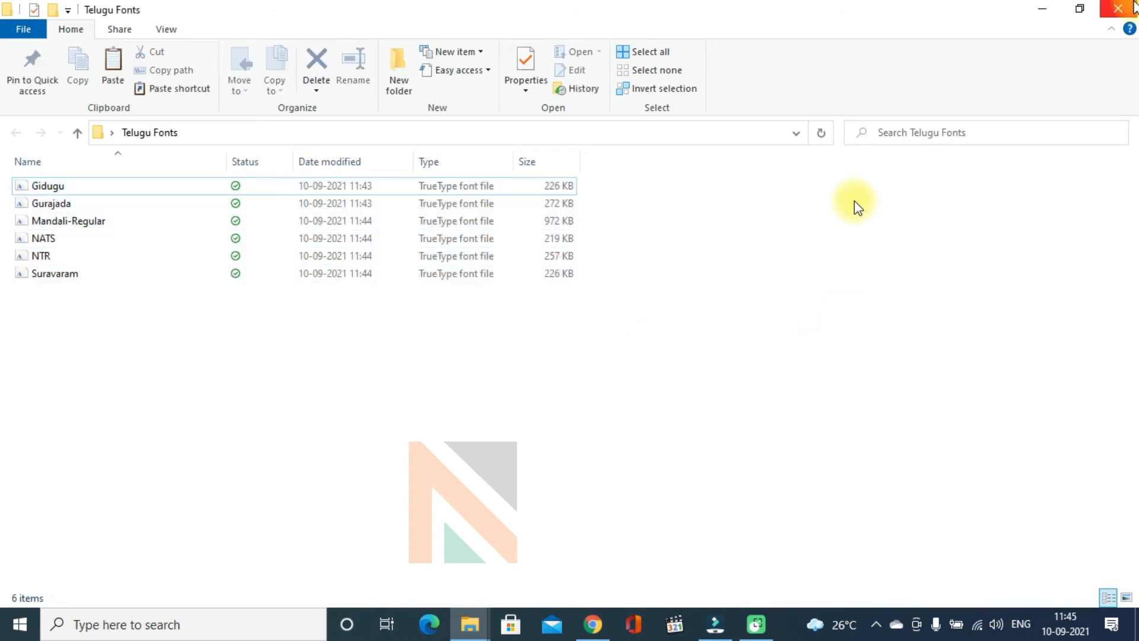
# Close the Telugu Fonts folder and refresh the desktop.
pyautogui.click(1124, 7)
pyautogui.rightClick(595, 147)
pyautogui.click(620, 177)
pyautogui.rightClick(602, 178)
pyautogui.click(599, 206)
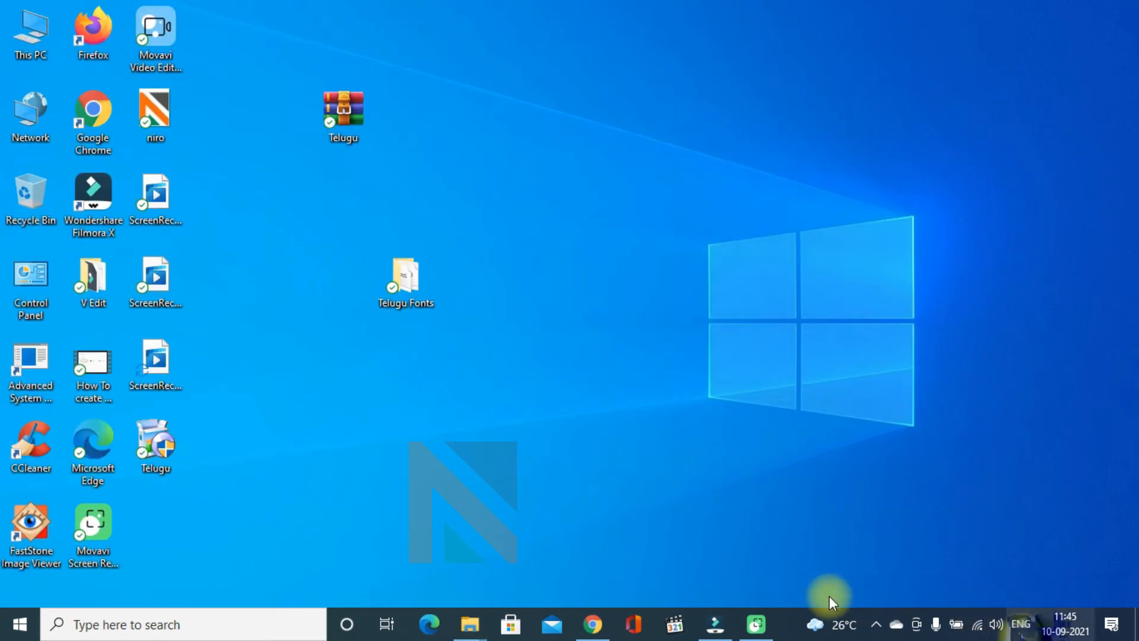
# Open the Windows language preferences and go to the preferred languages.
pyautogui.click(1021, 626)
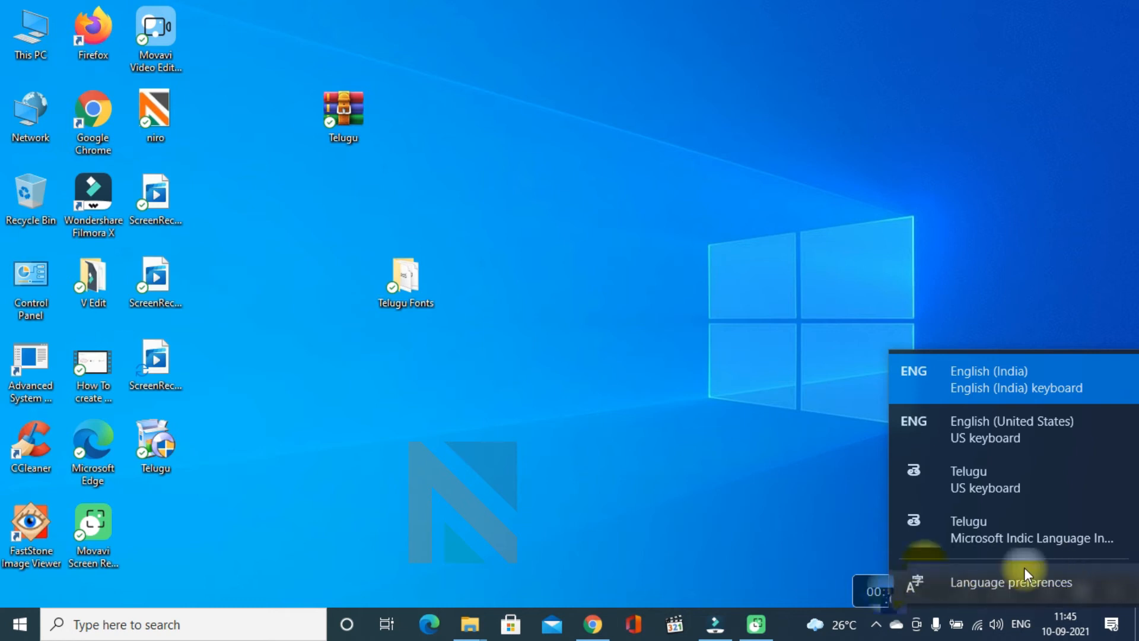
pyautogui.click(995, 593)
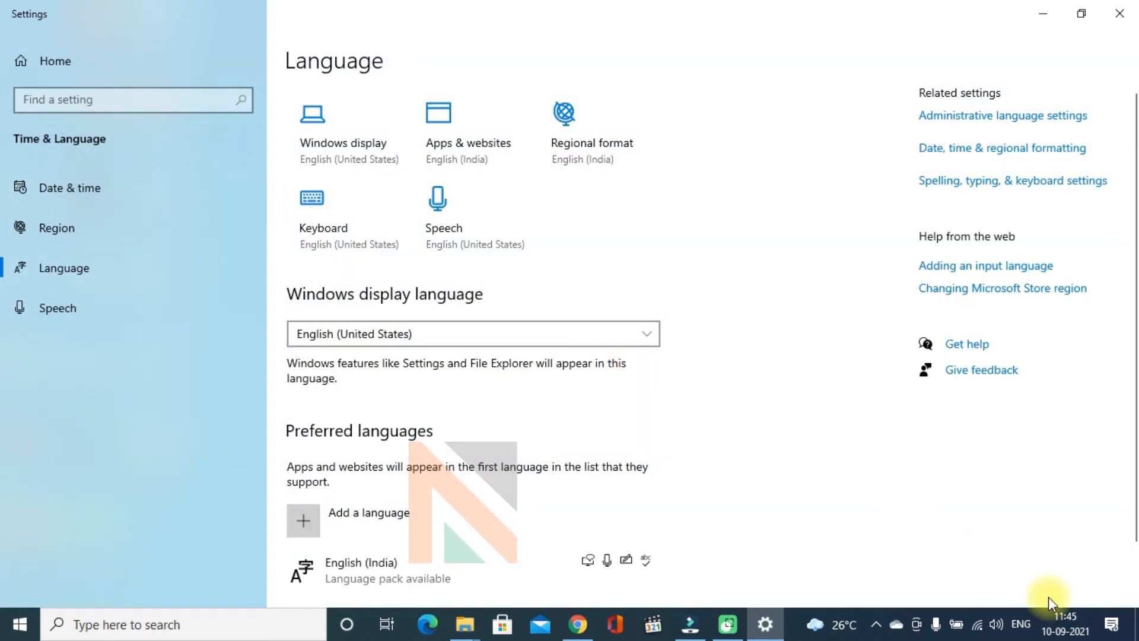
pyautogui.scroll(-1, 580, 364)
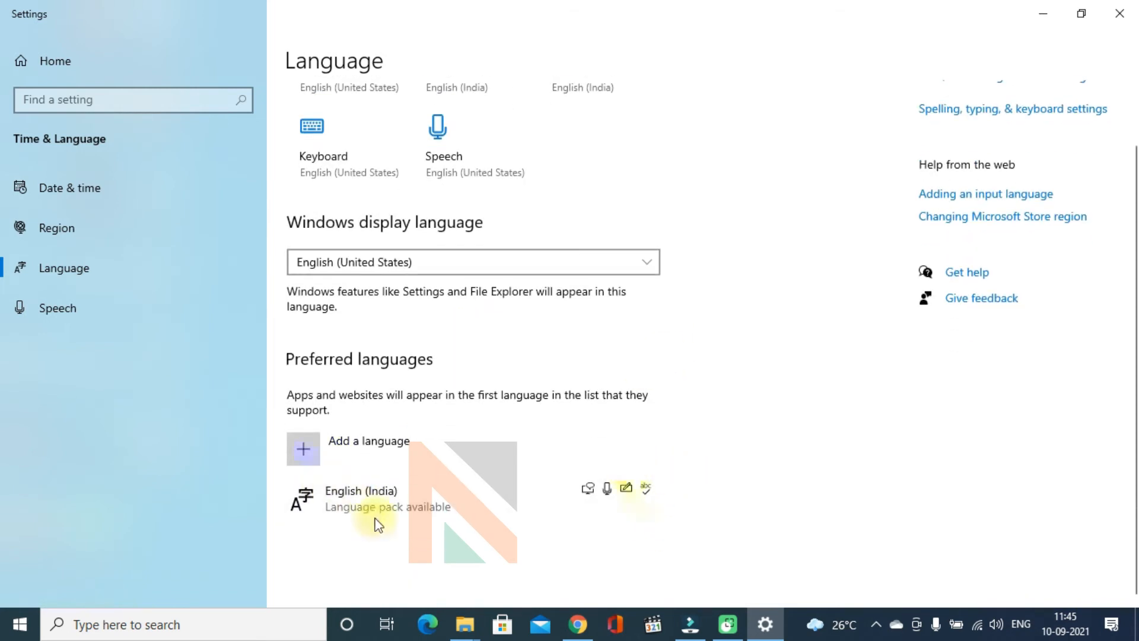
# Add Telugu as a preferred language and install it with its language pack, without making it the display language.
pyautogui.click(318, 449)
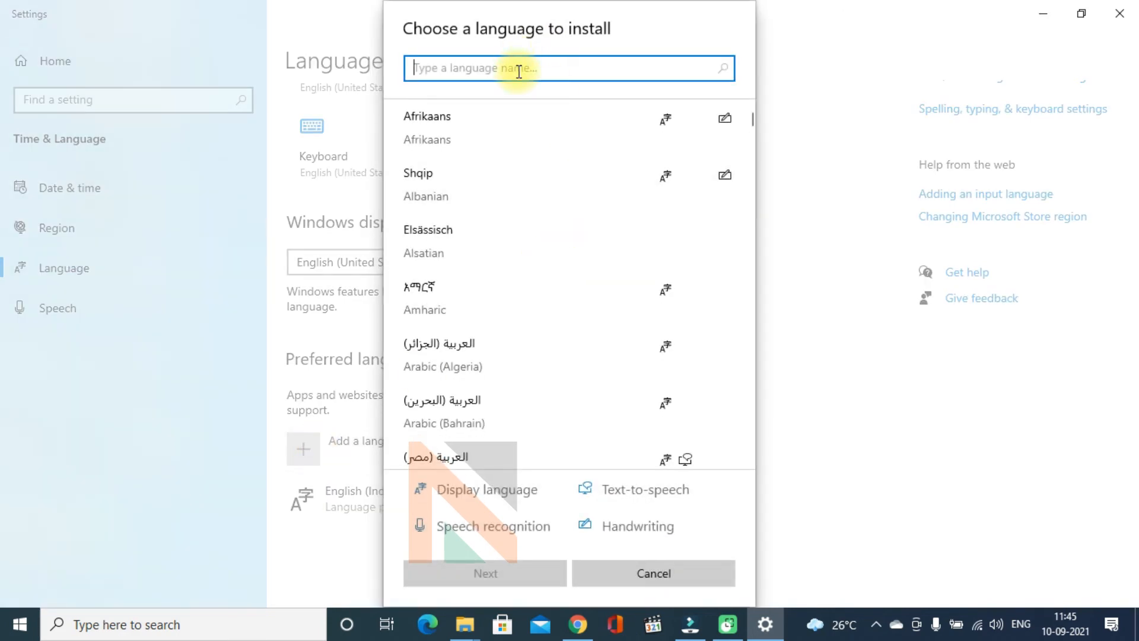
pyautogui.write('telugu')
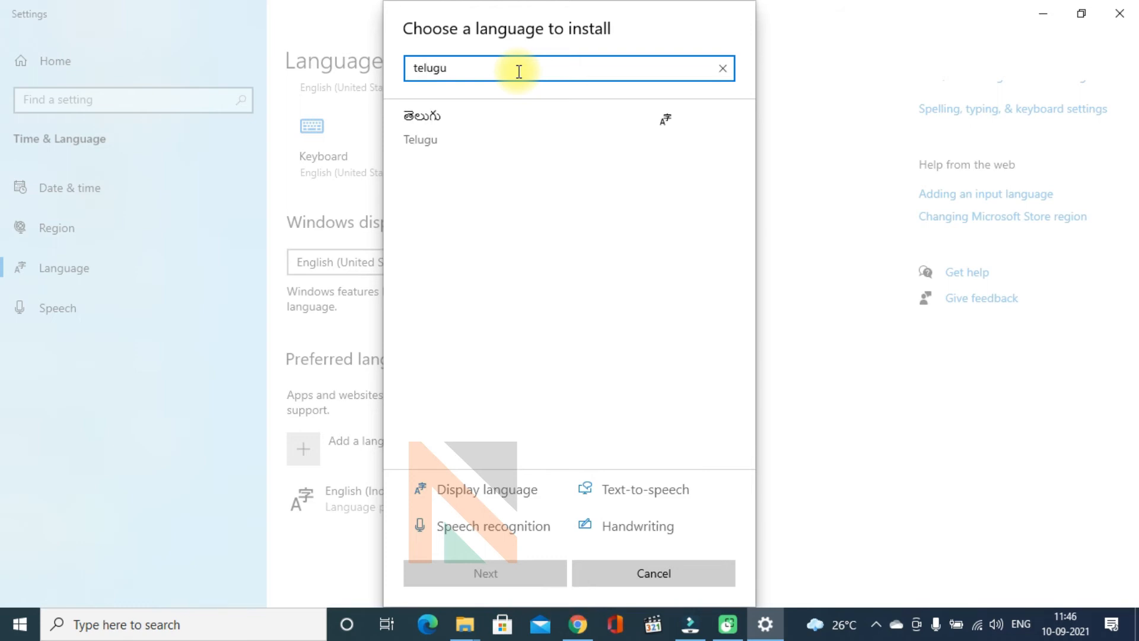
pyautogui.click(440, 141)
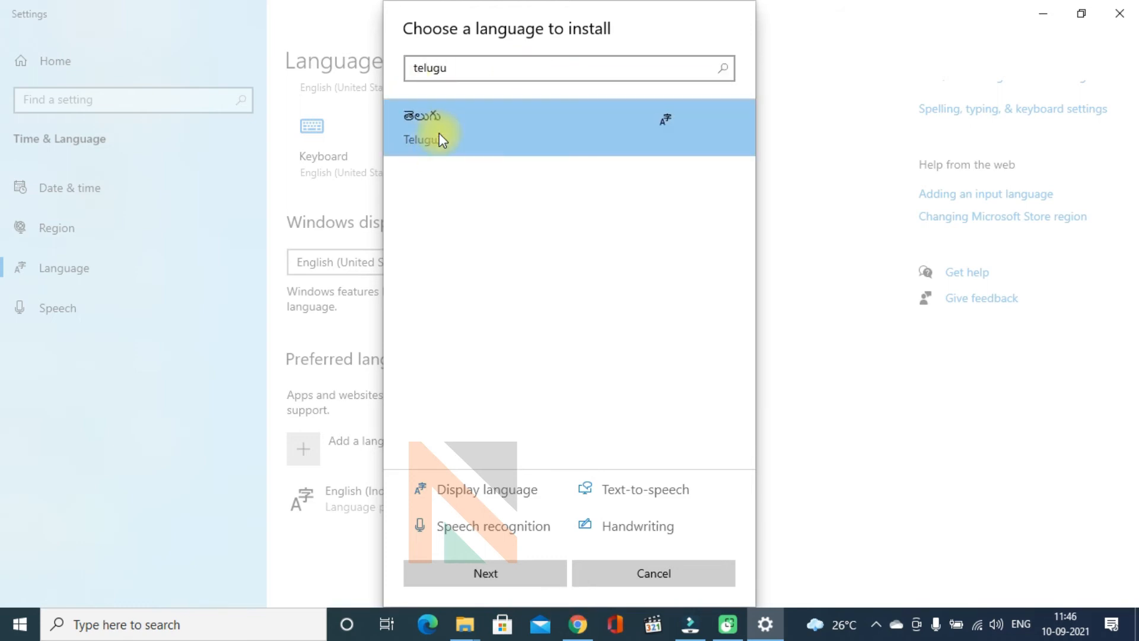
pyautogui.click(493, 579)
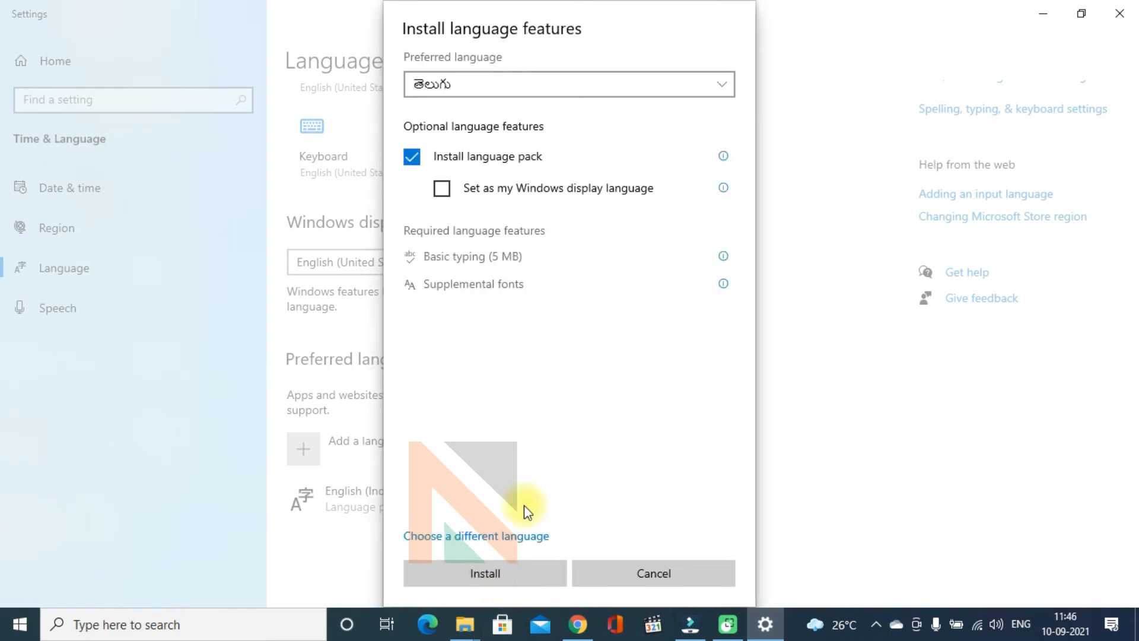
pyautogui.click(501, 577)
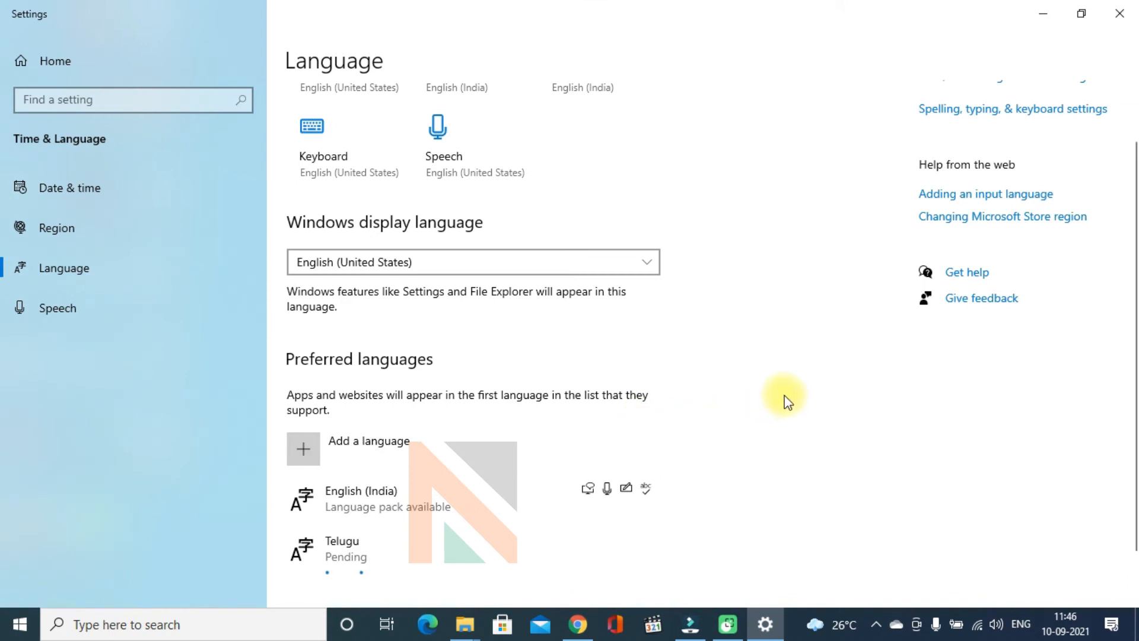
# Open the language options for Telugu and add the Telugu Phonetic keyboard.
pyautogui.scroll(-2, 785, 400)
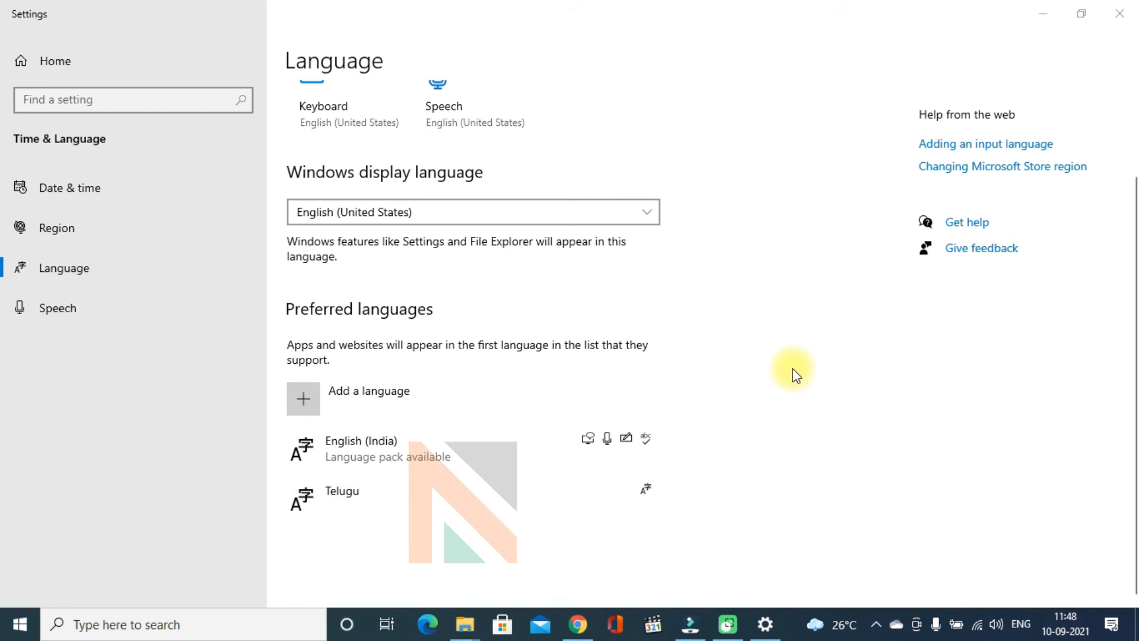
pyautogui.click(355, 507)
pyautogui.scroll(-2, 836, 389)
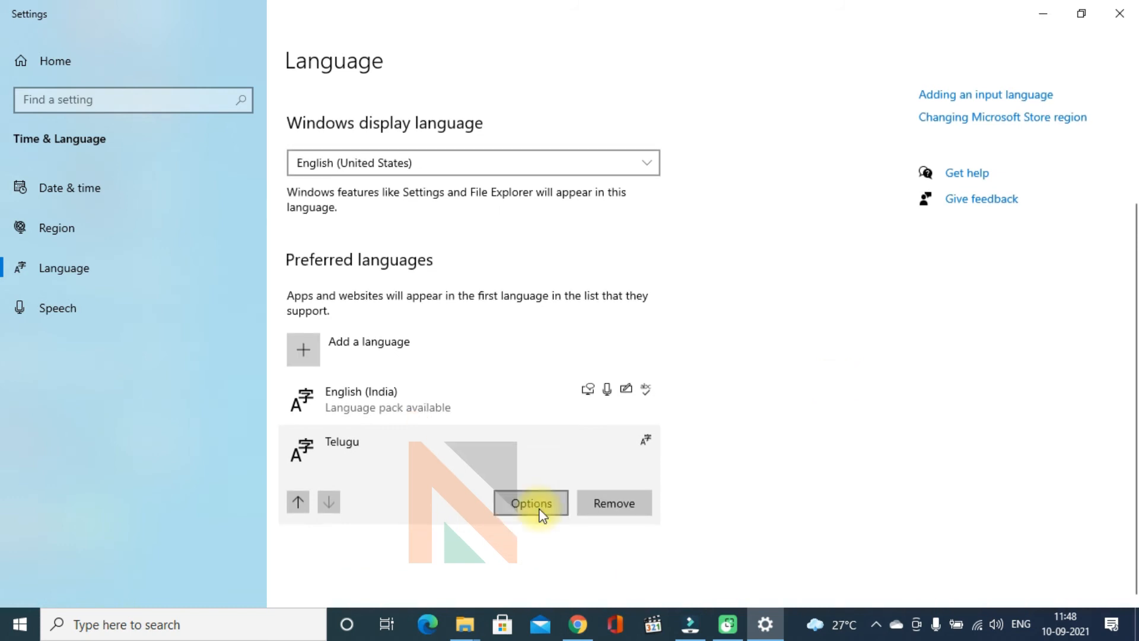
pyautogui.click(539, 508)
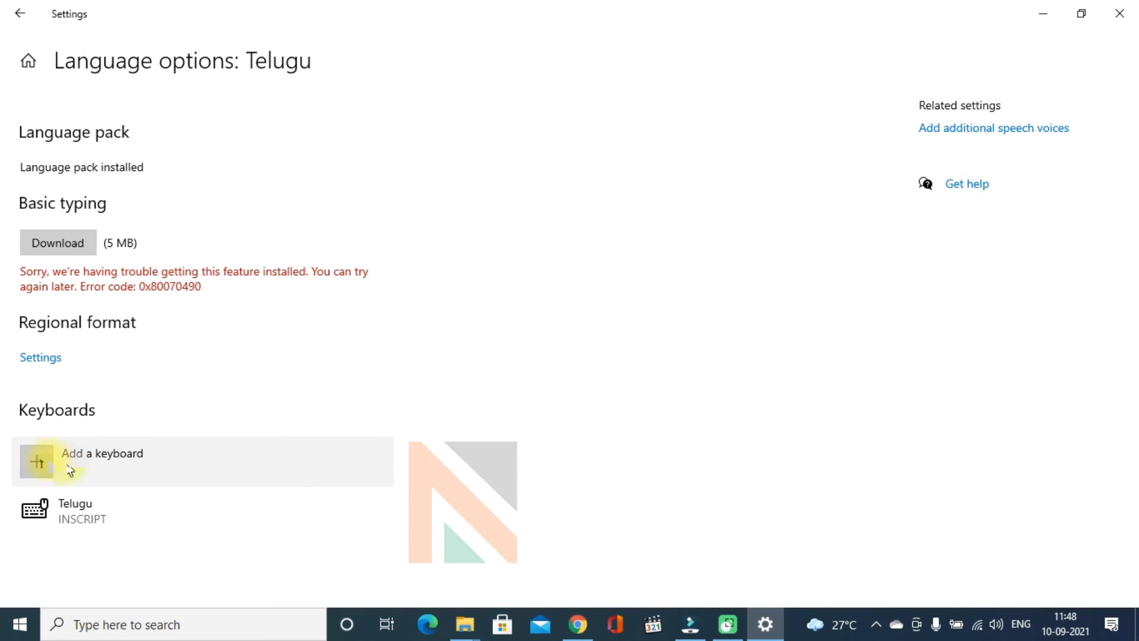
pyautogui.click(42, 460)
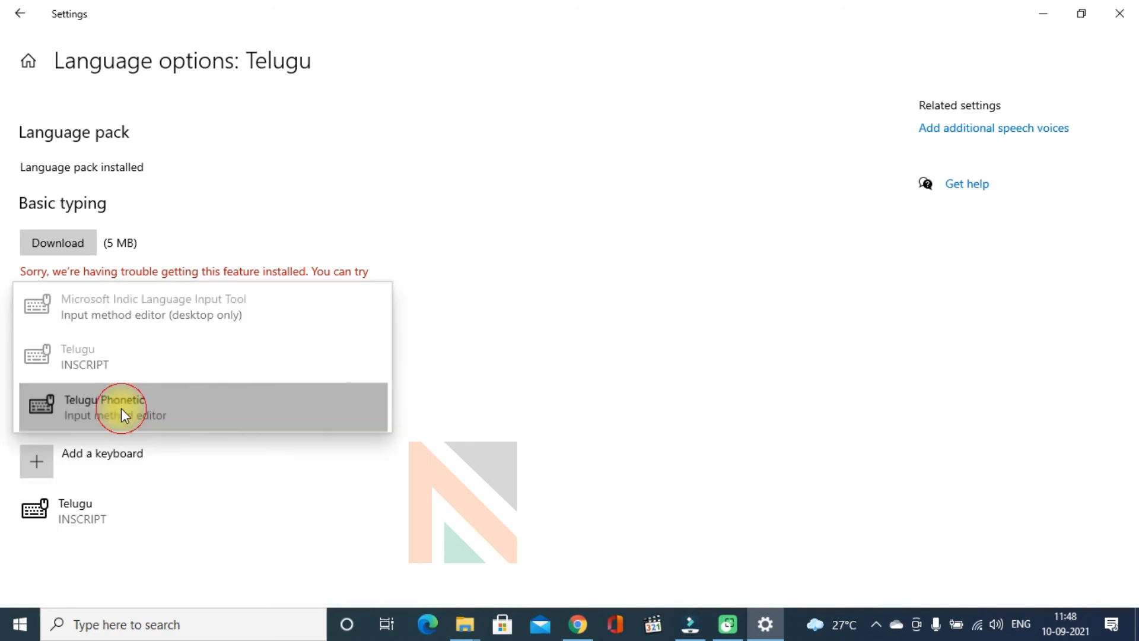
pyautogui.click(121, 408)
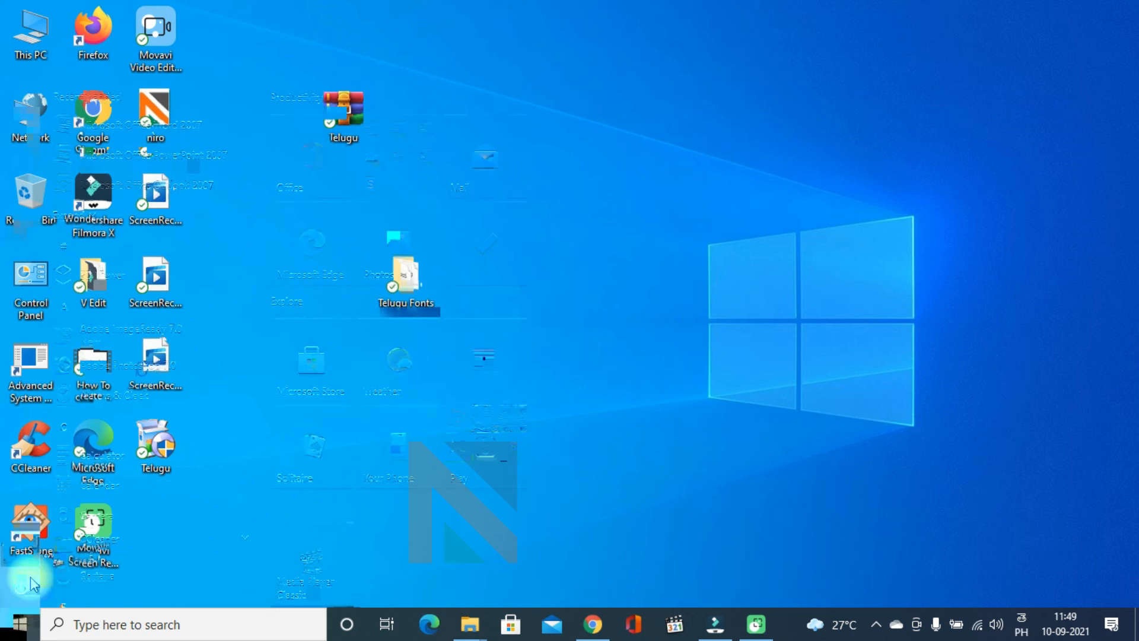
# Open Microsoft Word and write "తెలుగు లో టైపు చేయండి" in the blank document using phonetic input.
pyautogui.click(19, 623)
pyautogui.click(152, 123)
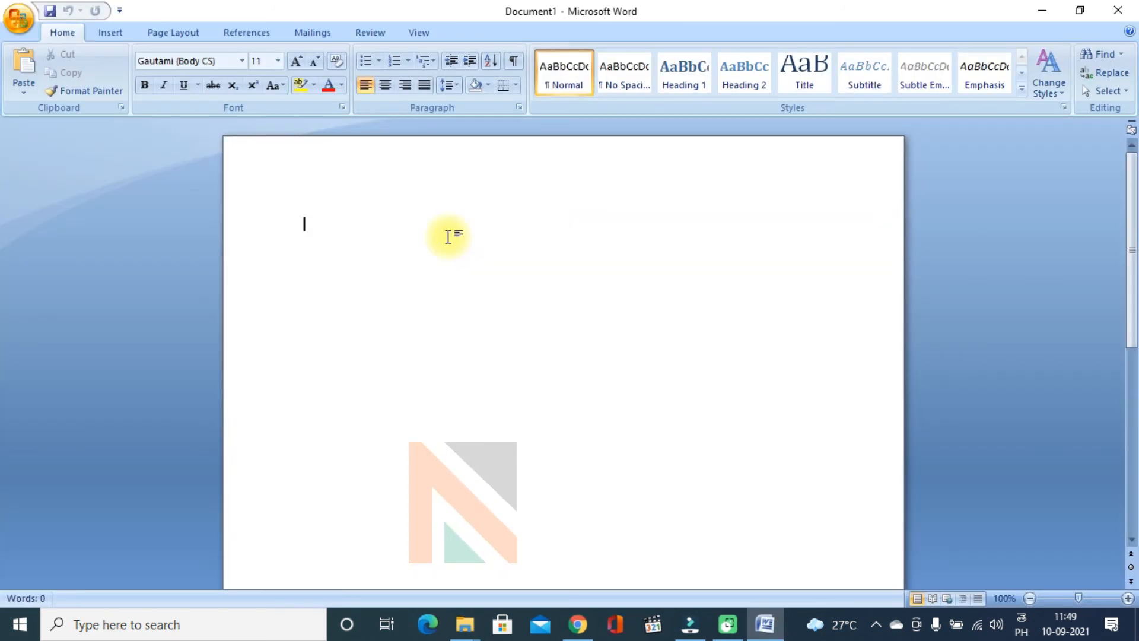
pyautogui.write('telu')
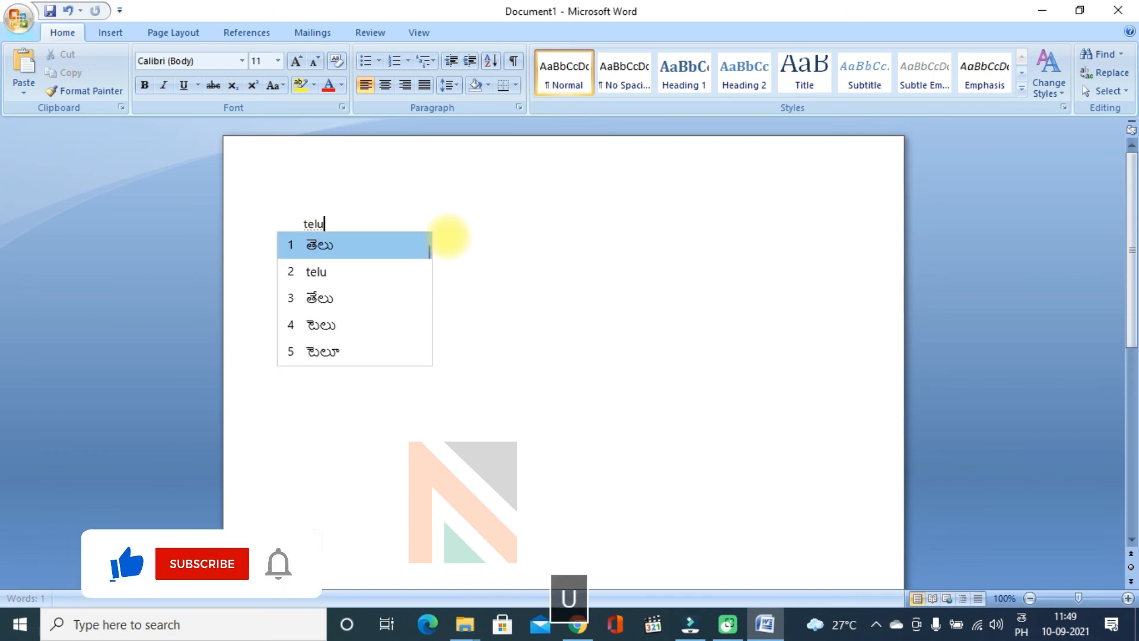
pyautogui.write('gu')
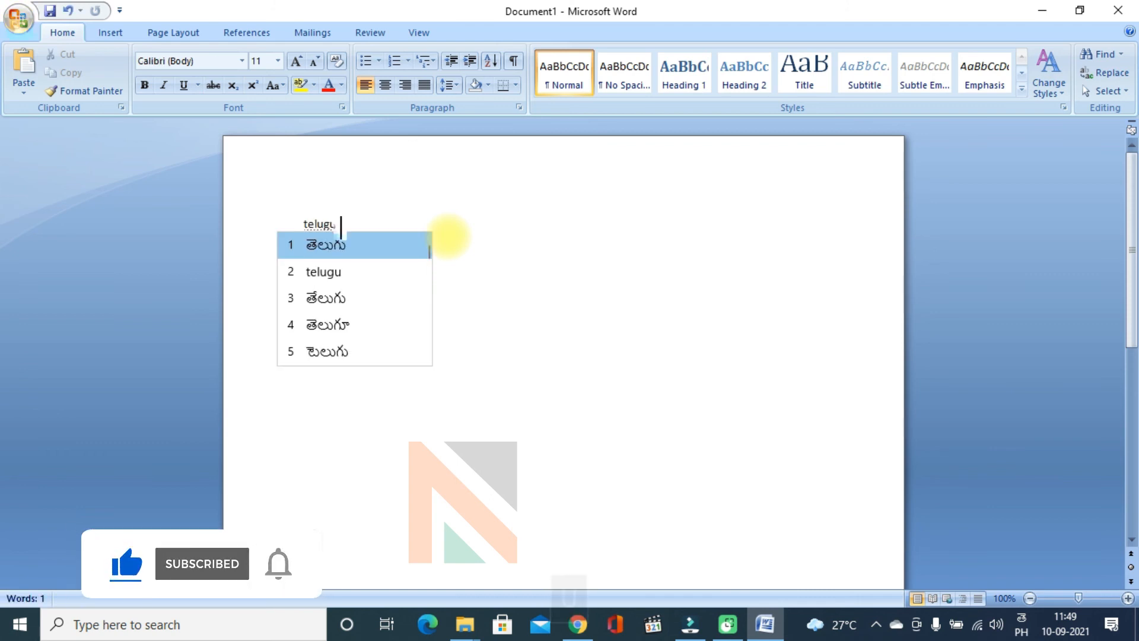
pyautogui.write(' lo t')
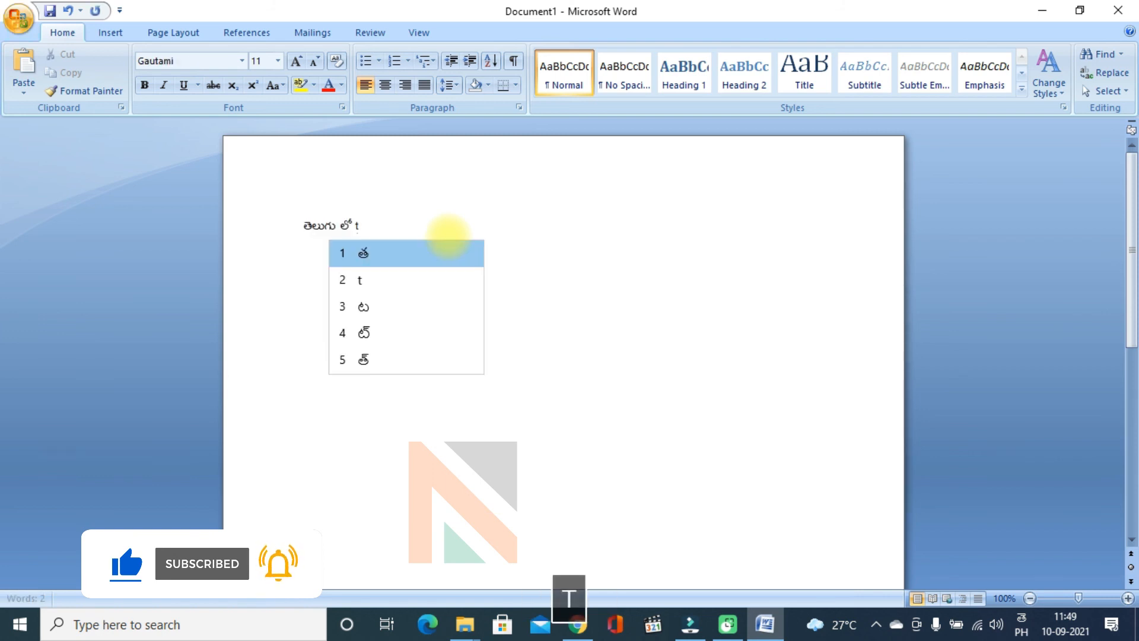
pyautogui.write(' che')
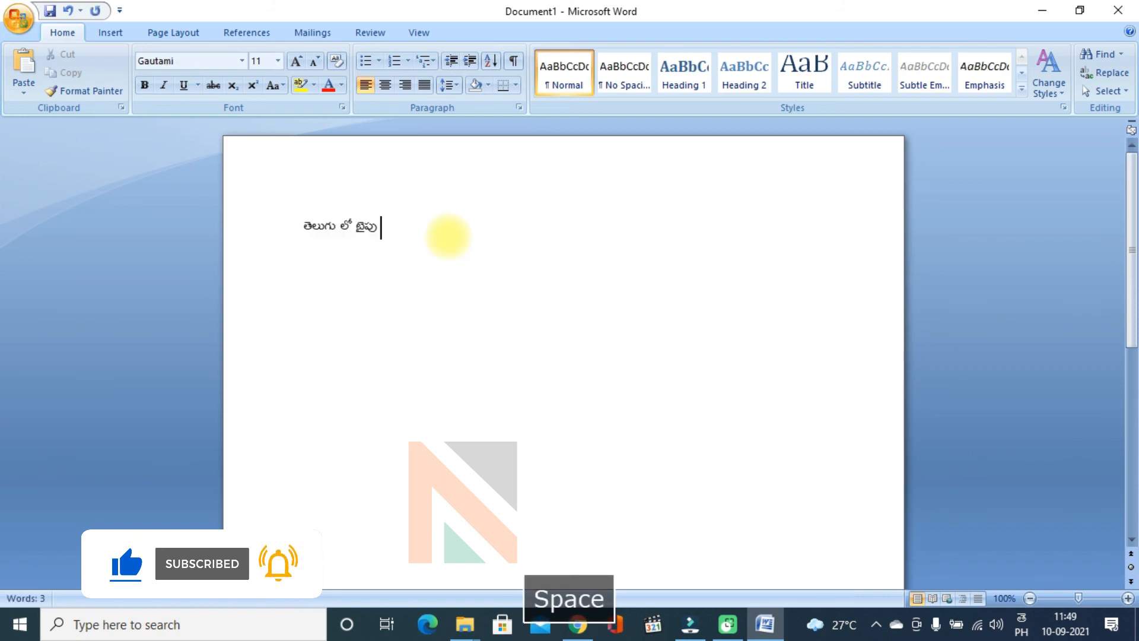
pyautogui.write('y')
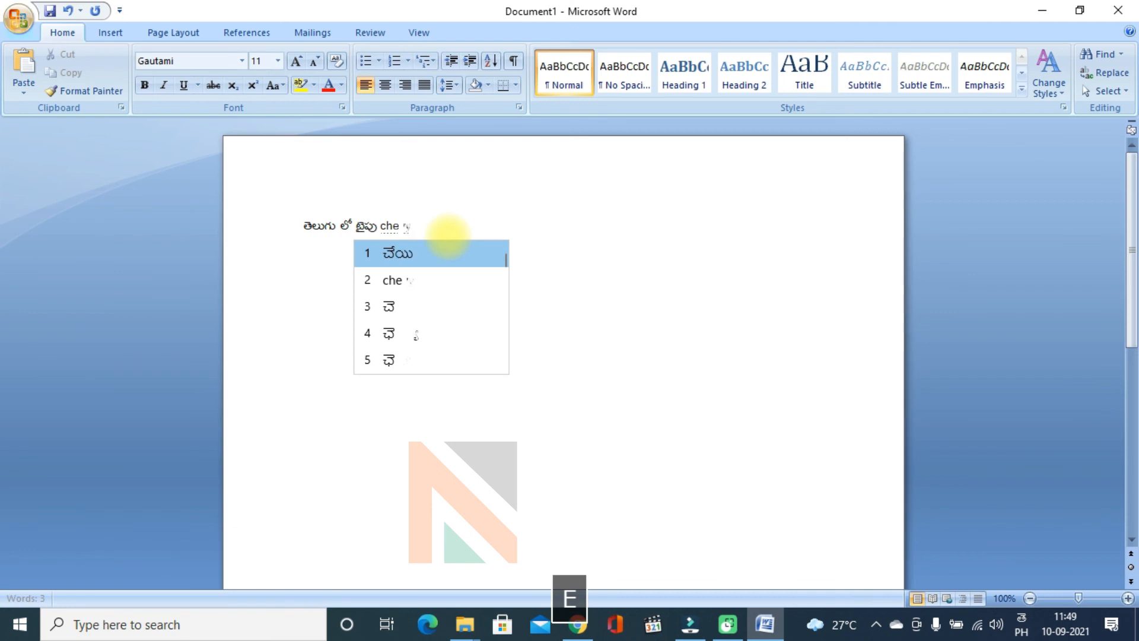
pyautogui.write('ya')
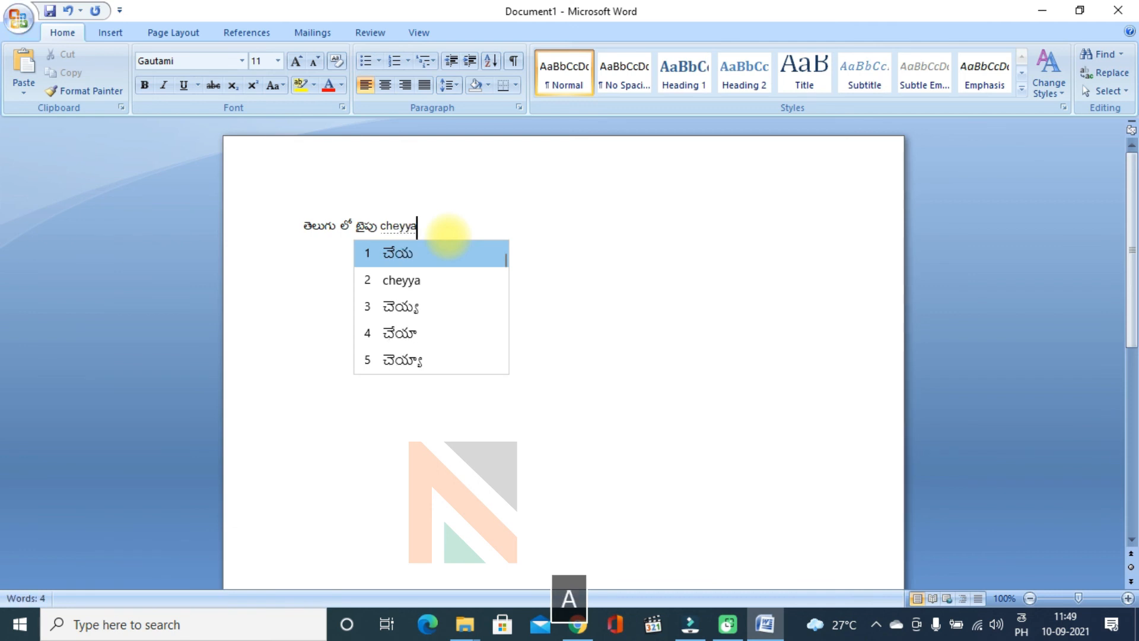
pyautogui.press('space')
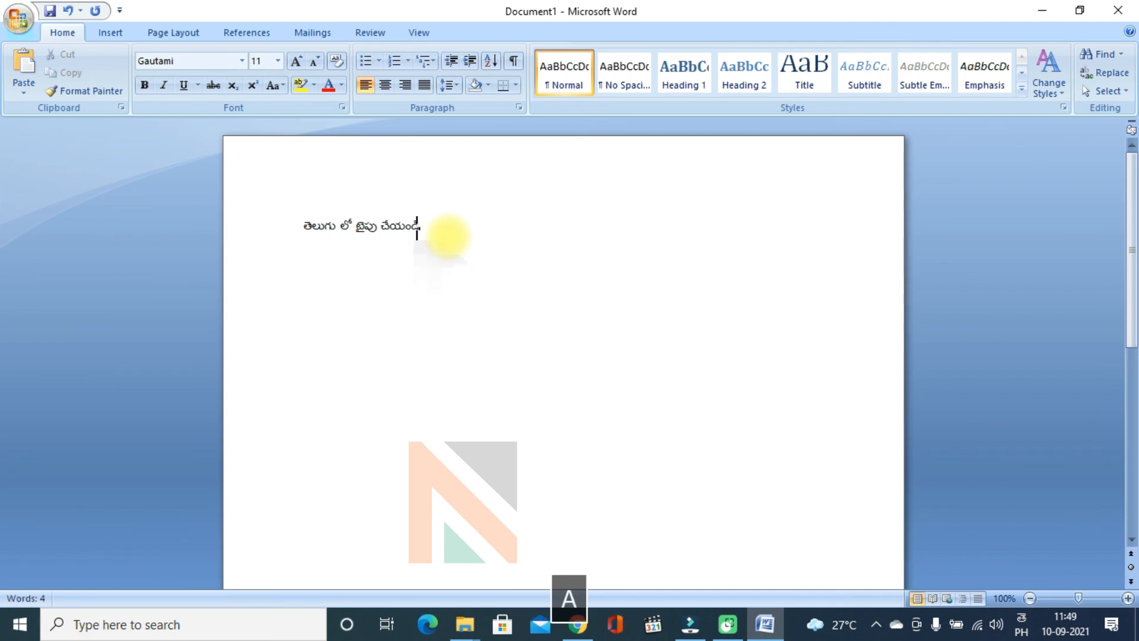
# Select the whole Telugu line and enlarge its font size to 36 and then 48.
pyautogui.click(438, 223)
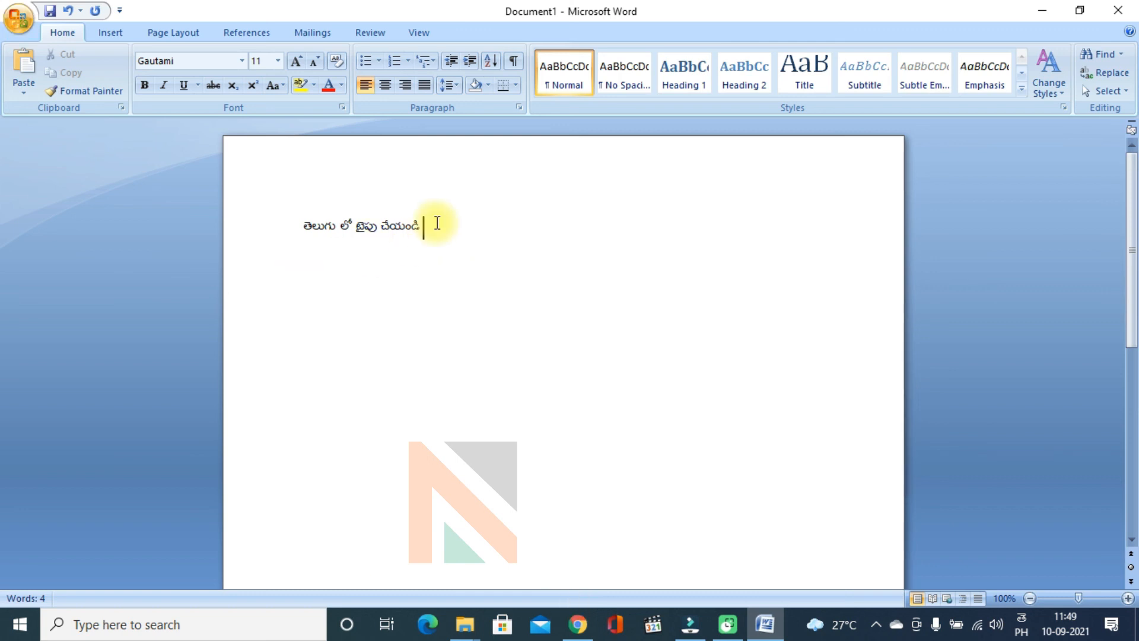
pyautogui.moveTo(437, 223); pyautogui.dragTo(301, 225)
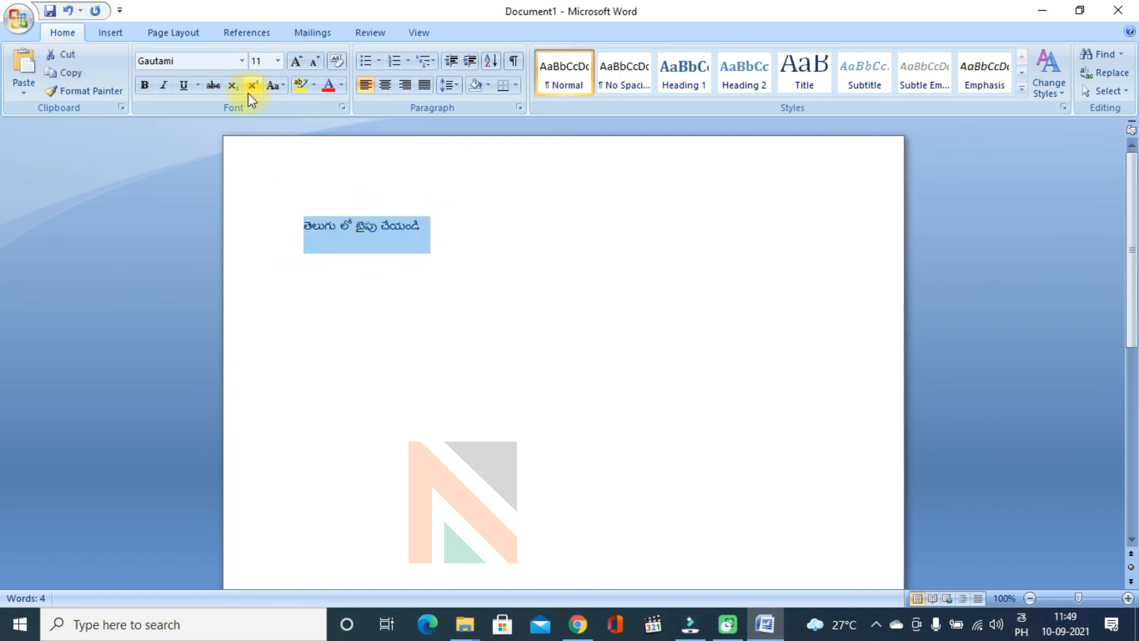
pyautogui.click(278, 60)
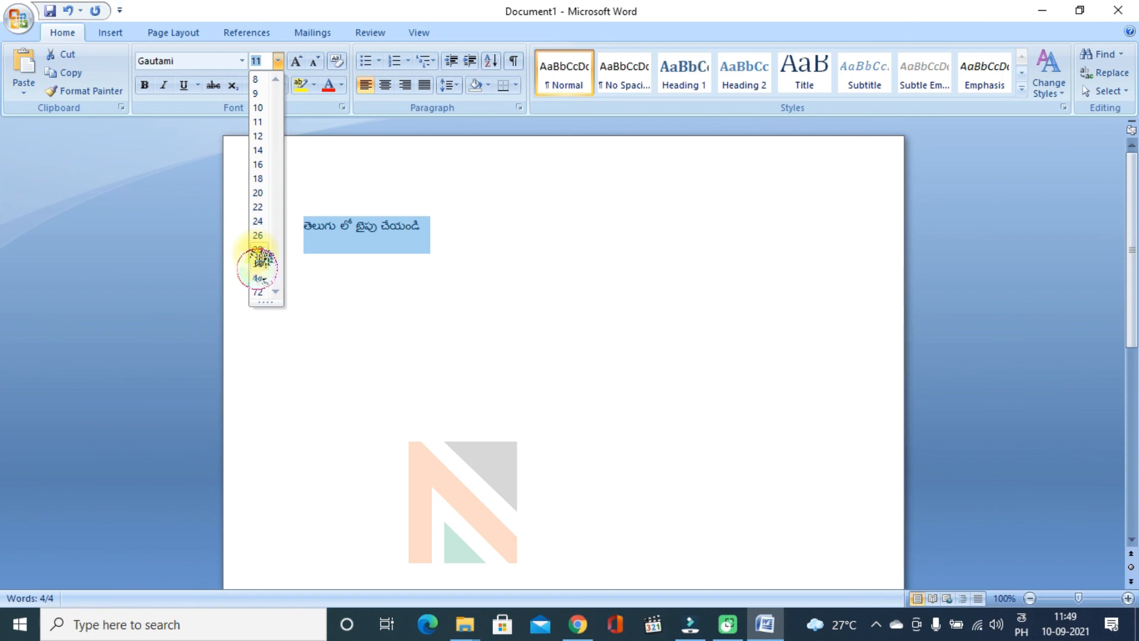
pyautogui.click(257, 263)
pyautogui.click(277, 60)
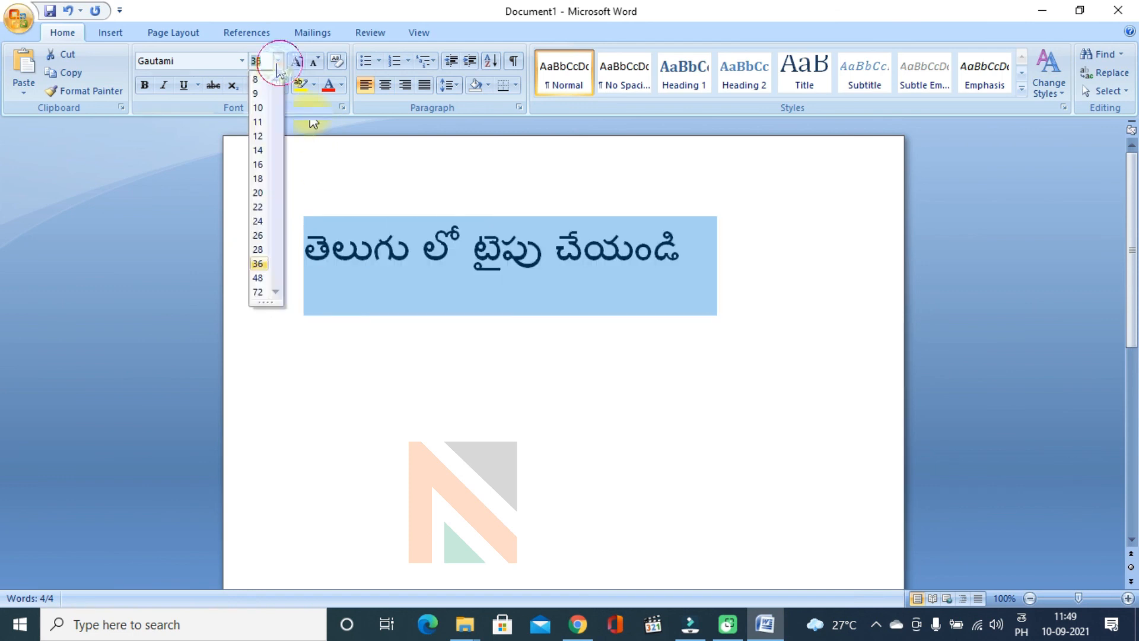
pyautogui.click(257, 277)
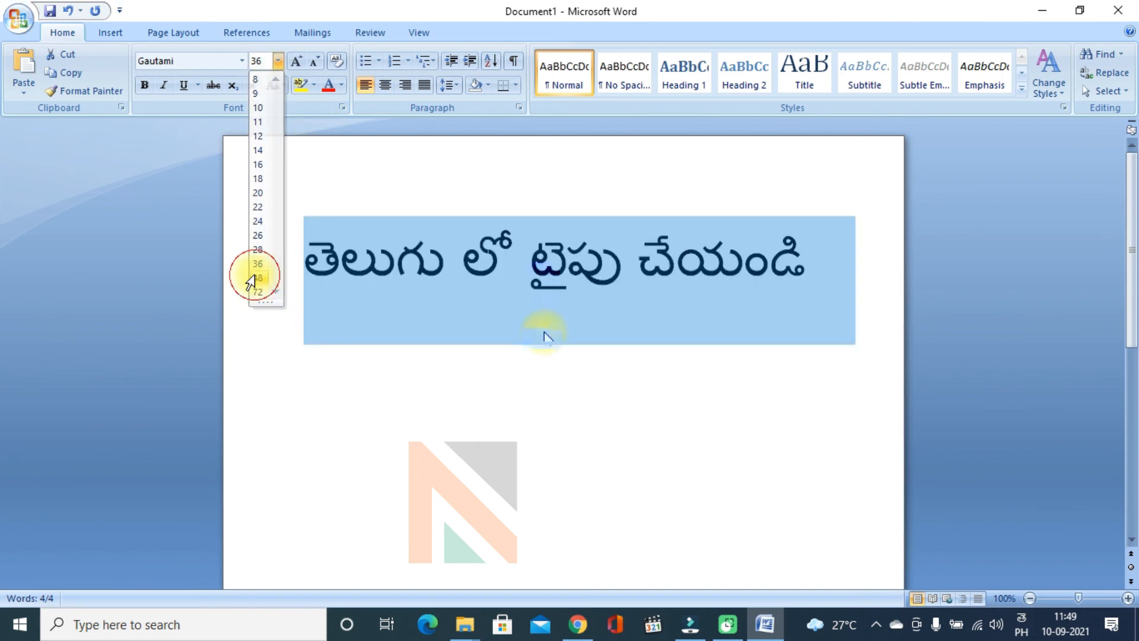
# Select the whole Telugu line and apply the Gautami font to it.
pyautogui.click(319, 260)
pyautogui.moveTo(303, 259); pyautogui.dragTo(783, 274)
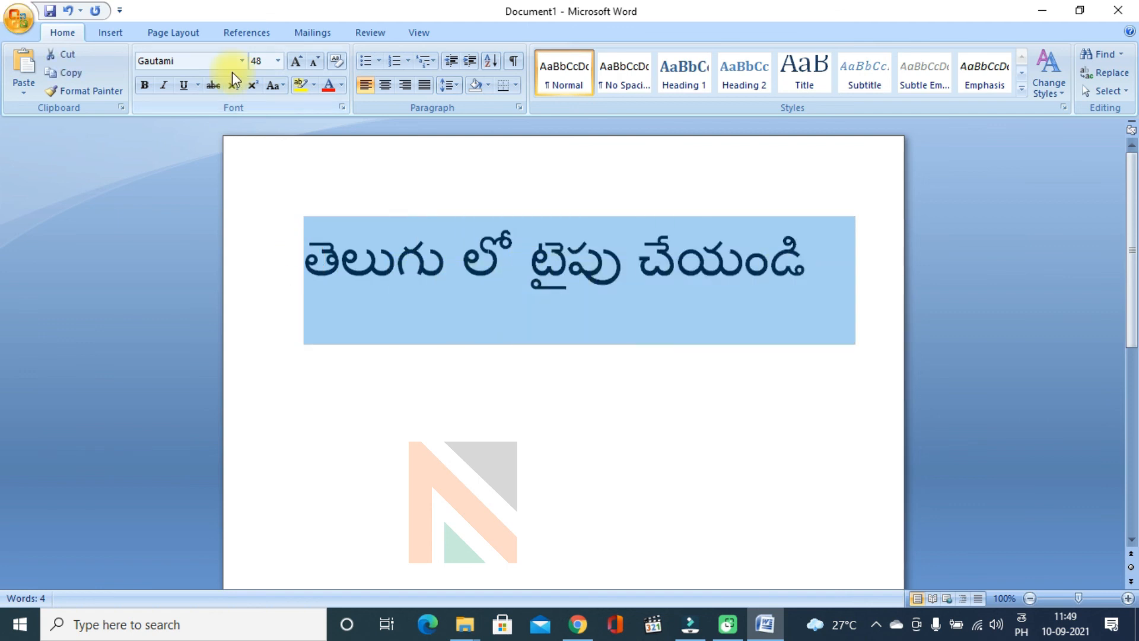
pyautogui.click(243, 60)
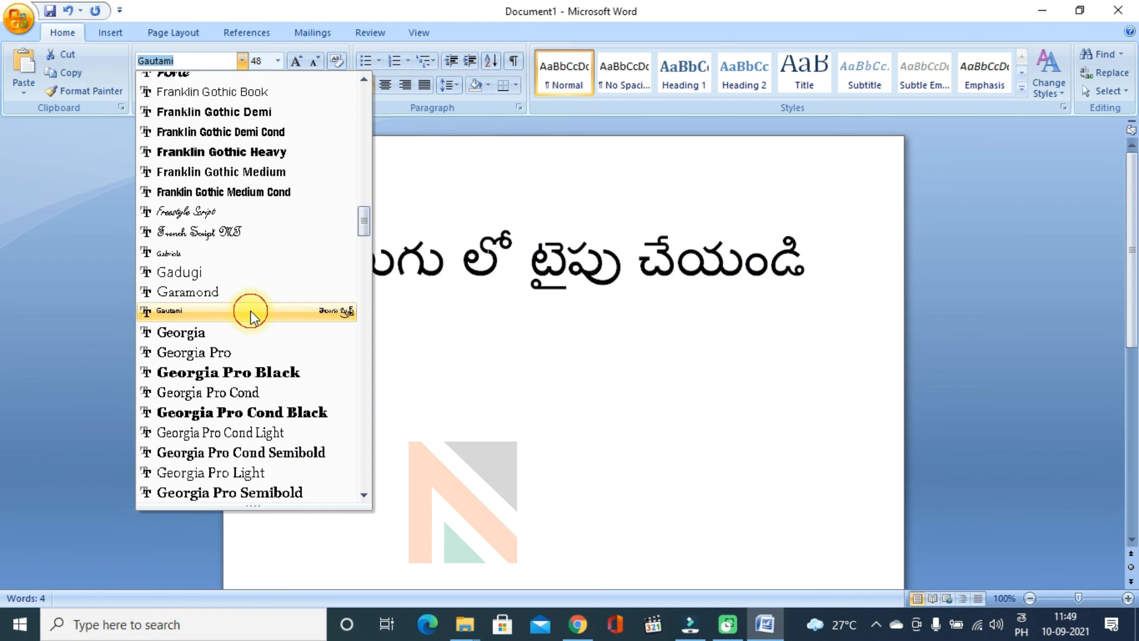
pyautogui.click(253, 311)
# Change the font of the selected Telugu line to Dhurjati.
pyautogui.click(242, 61)
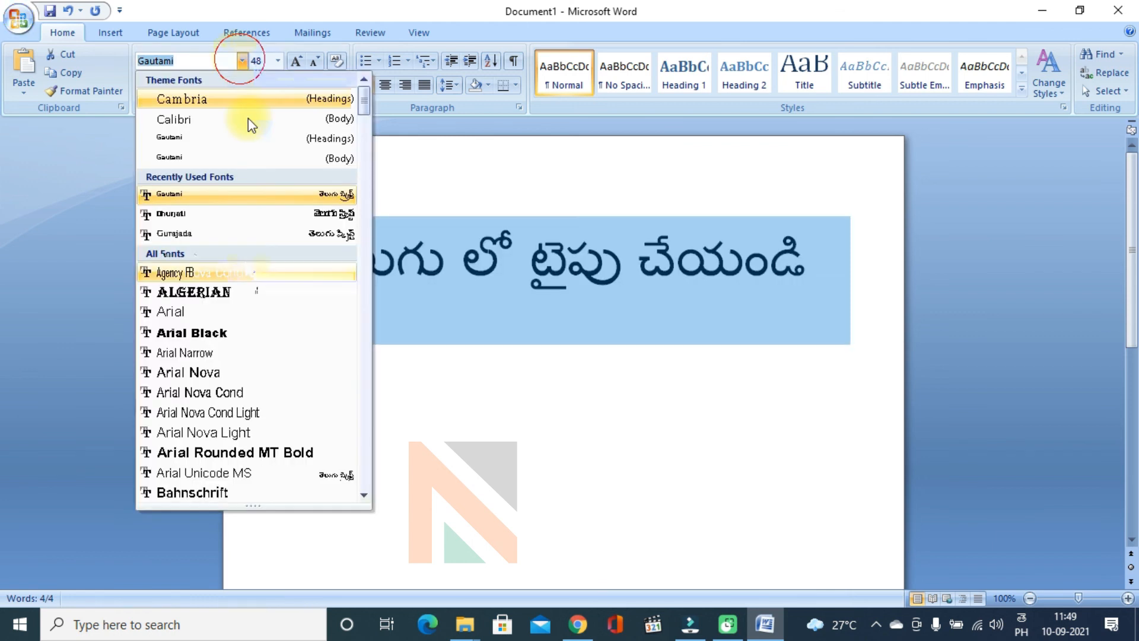
pyautogui.scroll(-3, 252, 125)
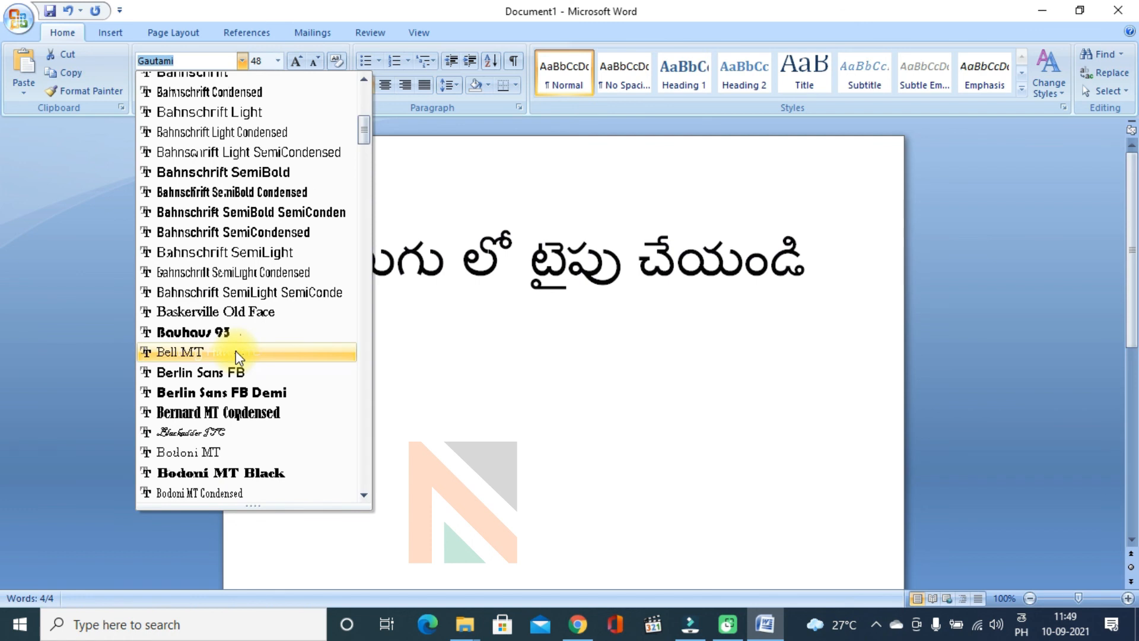
pyautogui.scroll(-10, 237, 356)
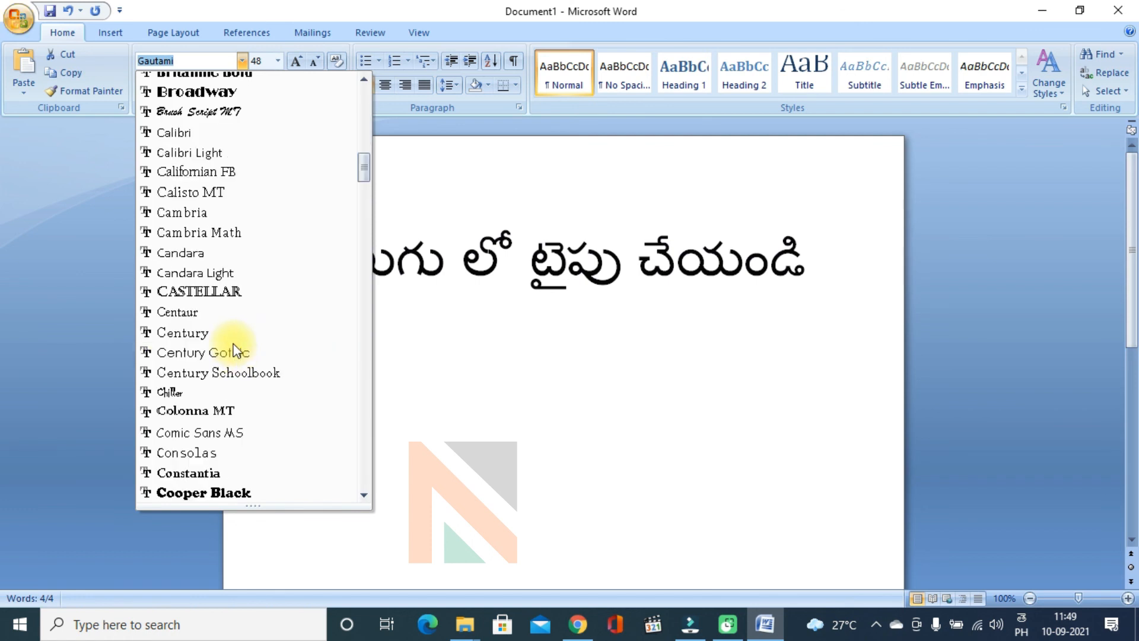
pyautogui.scroll(-2, 239, 350)
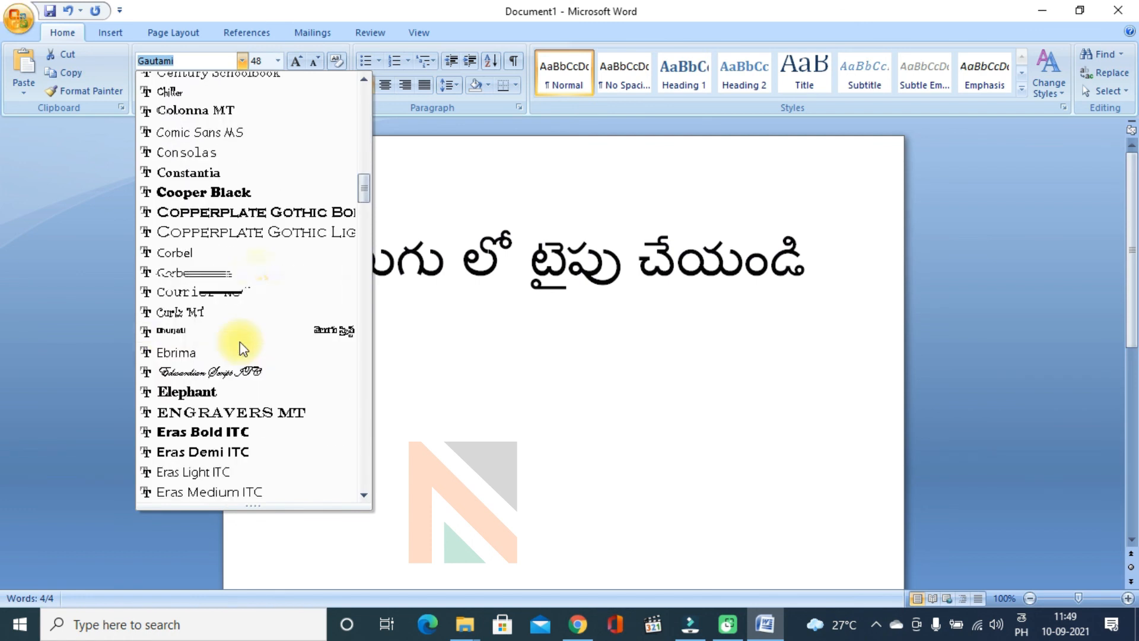
pyautogui.scroll(-1, 239, 342)
pyautogui.click(253, 272)
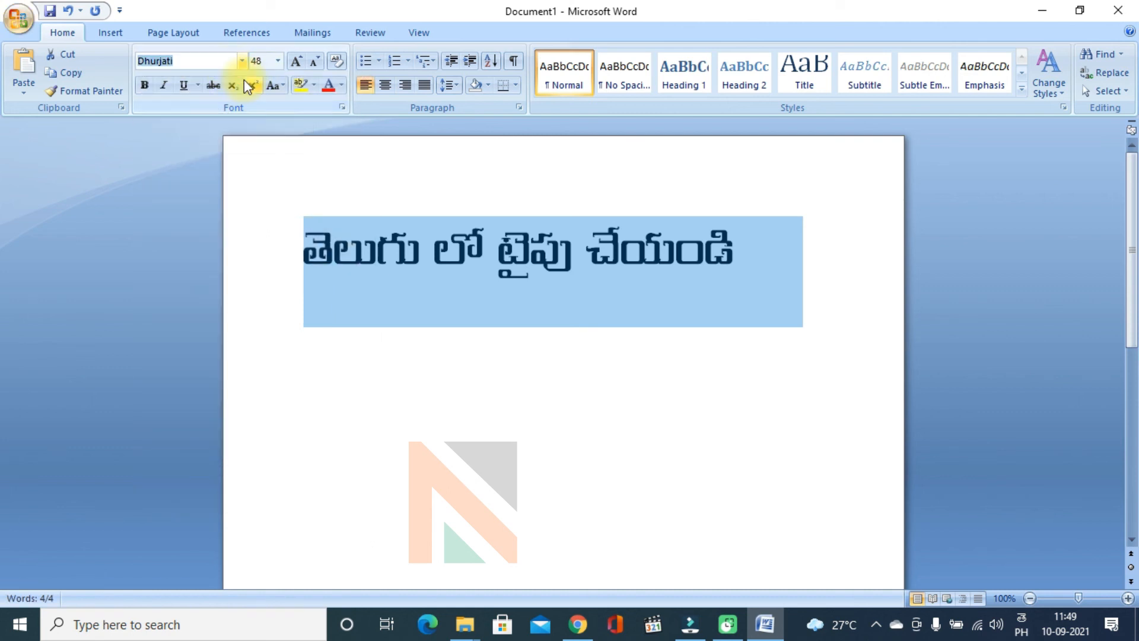
# Switch the selected Telugu line back to the Gautami font.
pyautogui.click(243, 61)
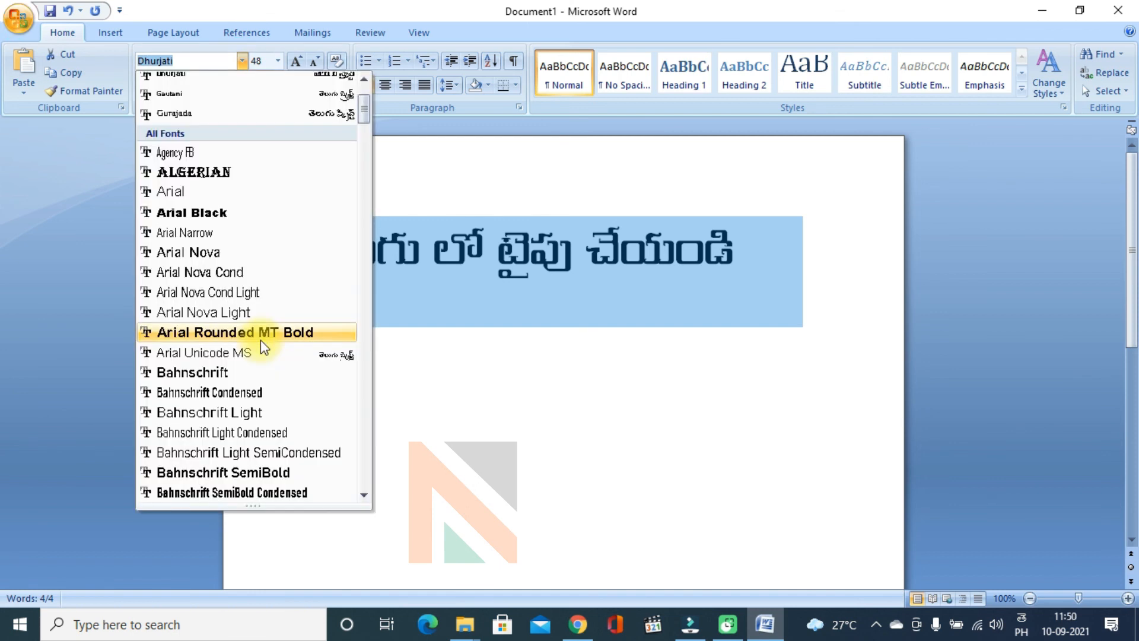
pyautogui.scroll(-15, 260, 348)
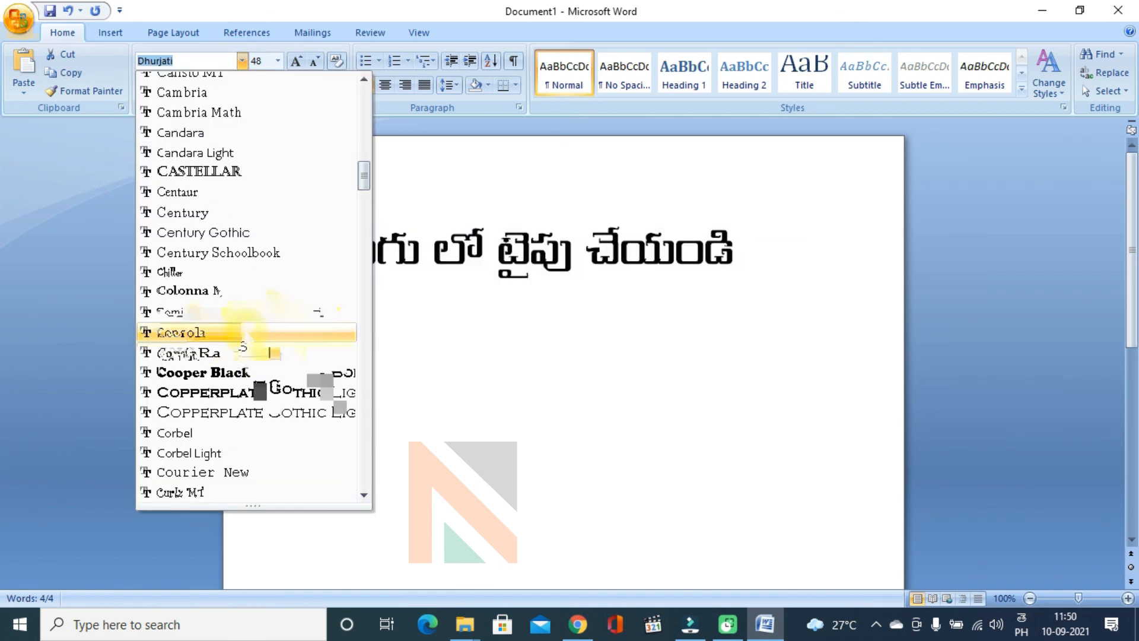
pyautogui.click(235, 330)
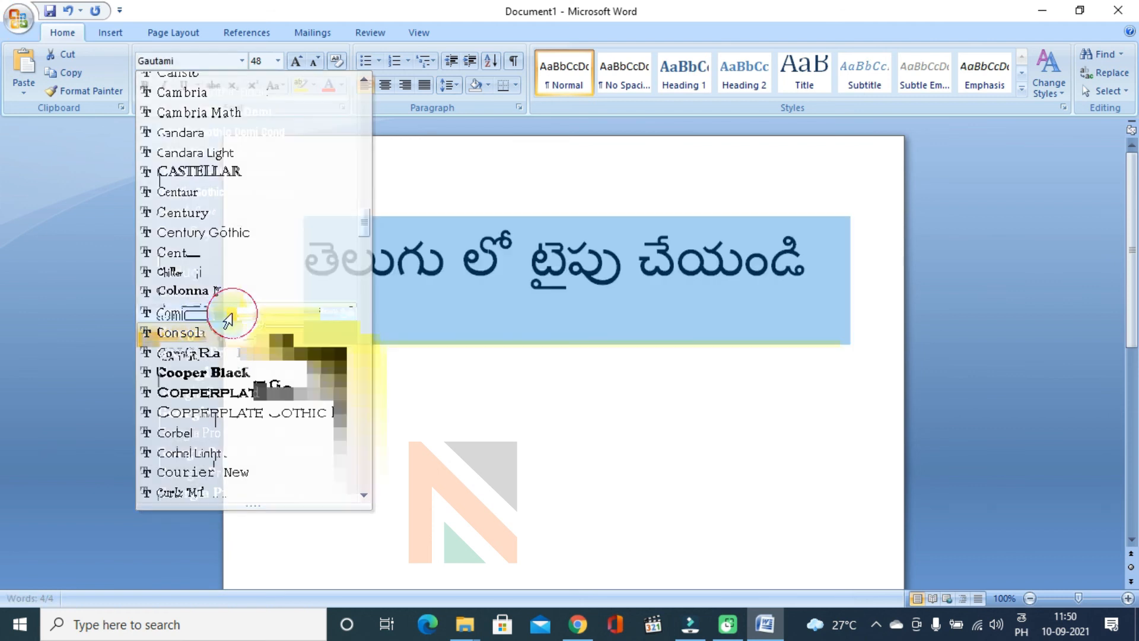
# Apply the Gidugu font to the selected Telugu line and place the cursor at the end of the line.
pyautogui.click(241, 60)
pyautogui.scroll(-10, 237, 285)
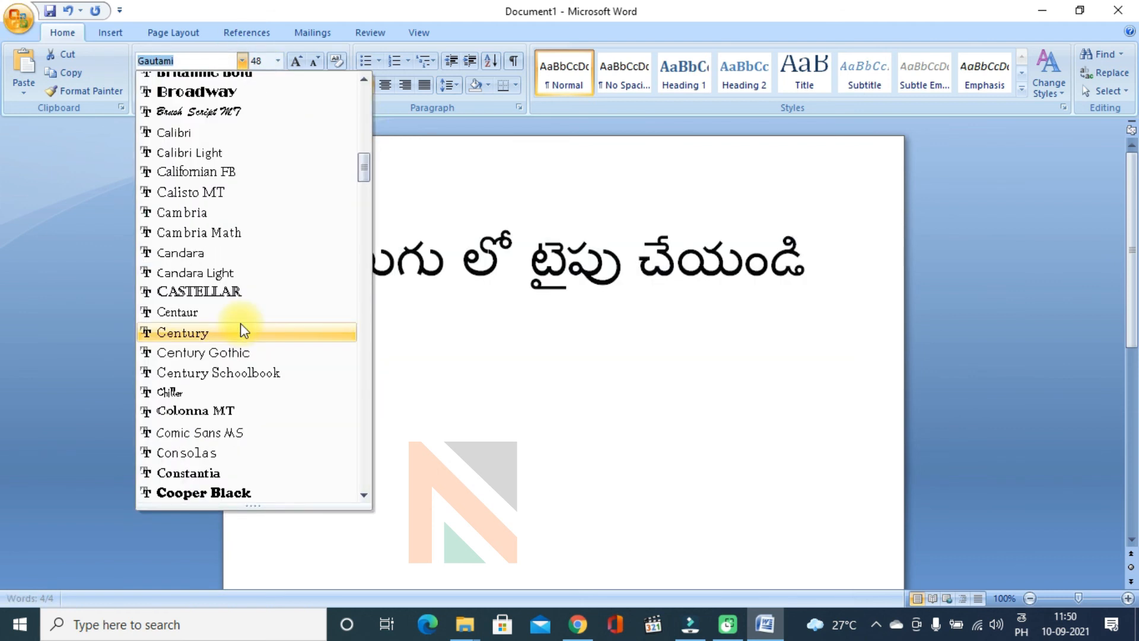
pyautogui.scroll(-12, 241, 327)
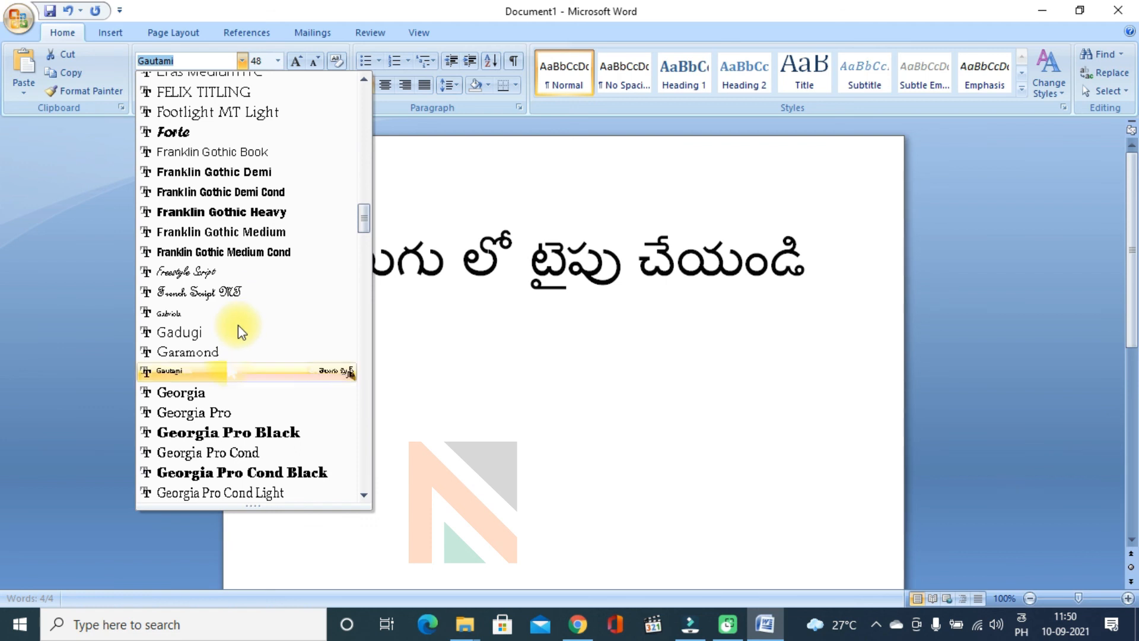
pyautogui.scroll(-7, 240, 332)
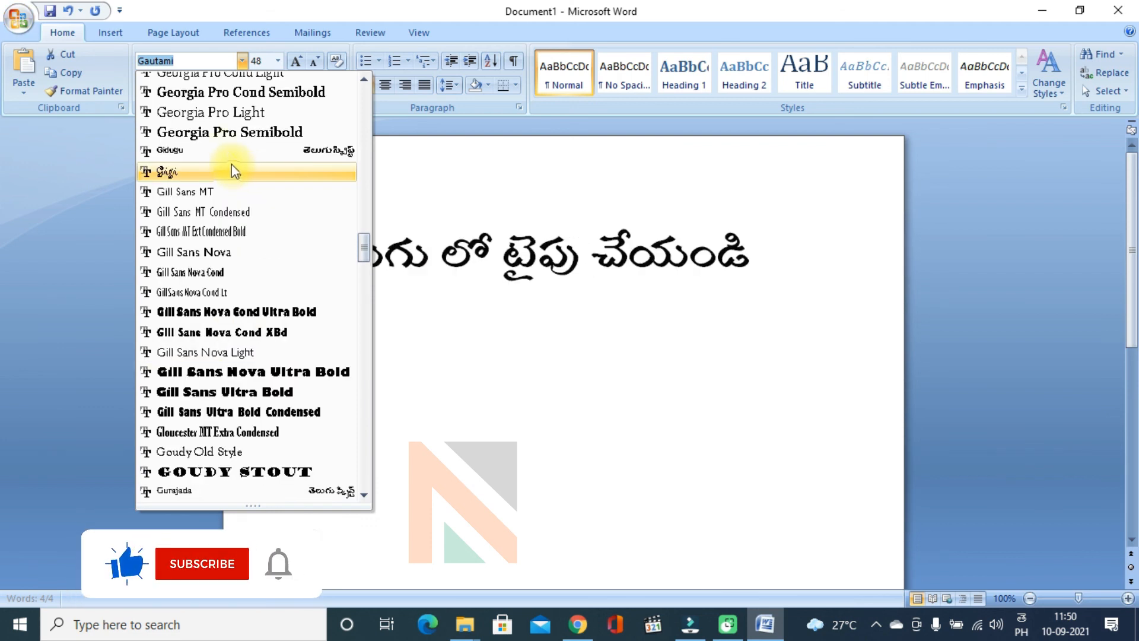
pyautogui.click(233, 166)
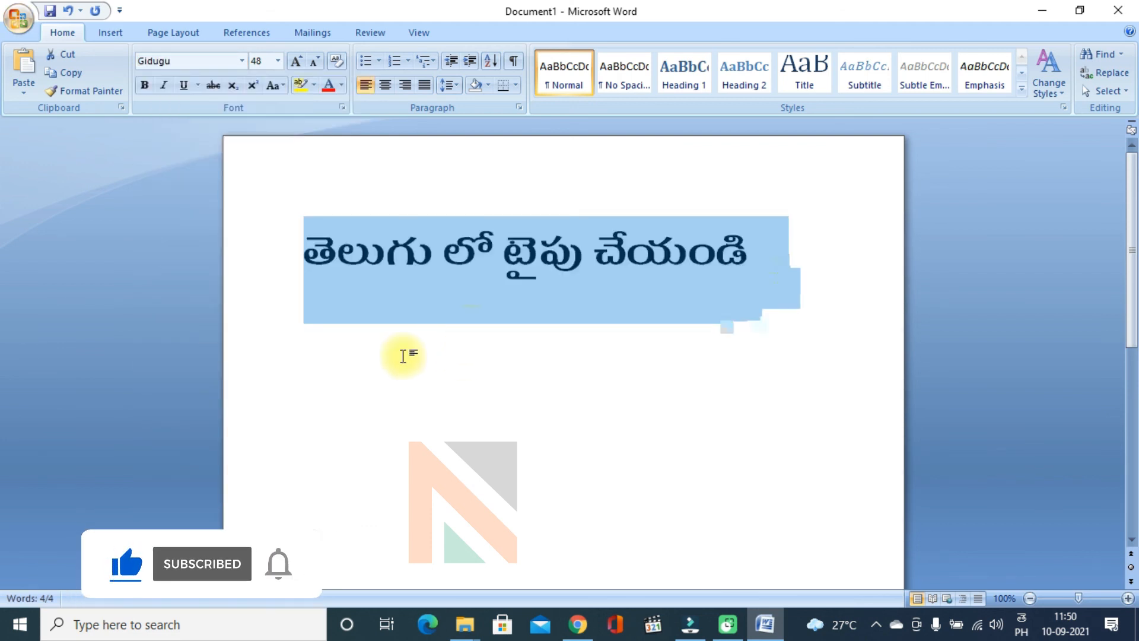
pyautogui.click(789, 270)
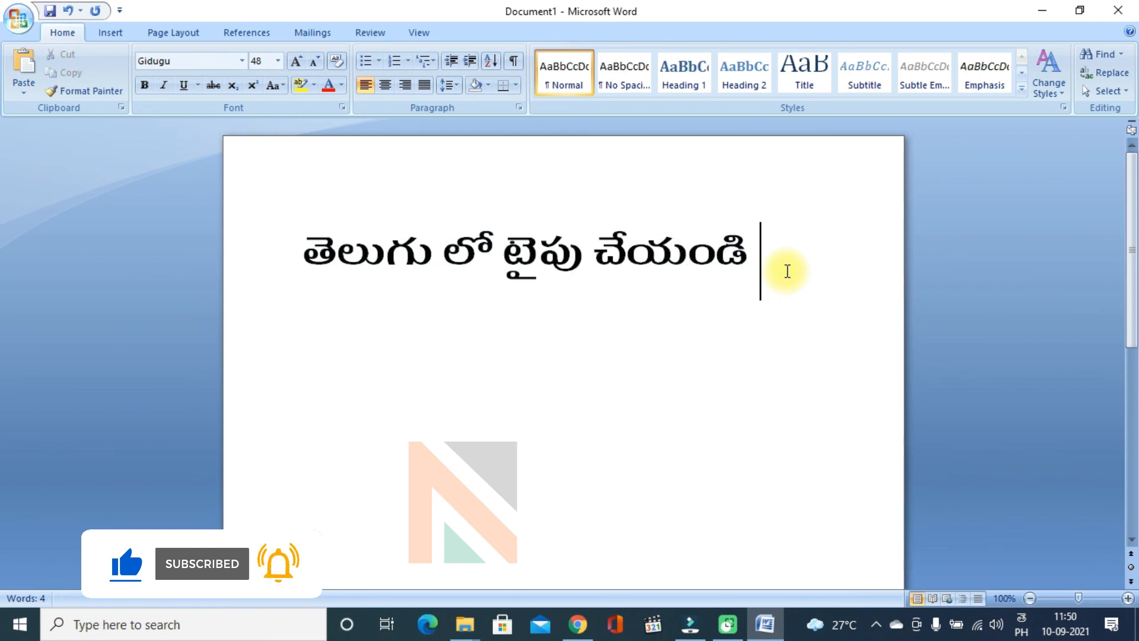